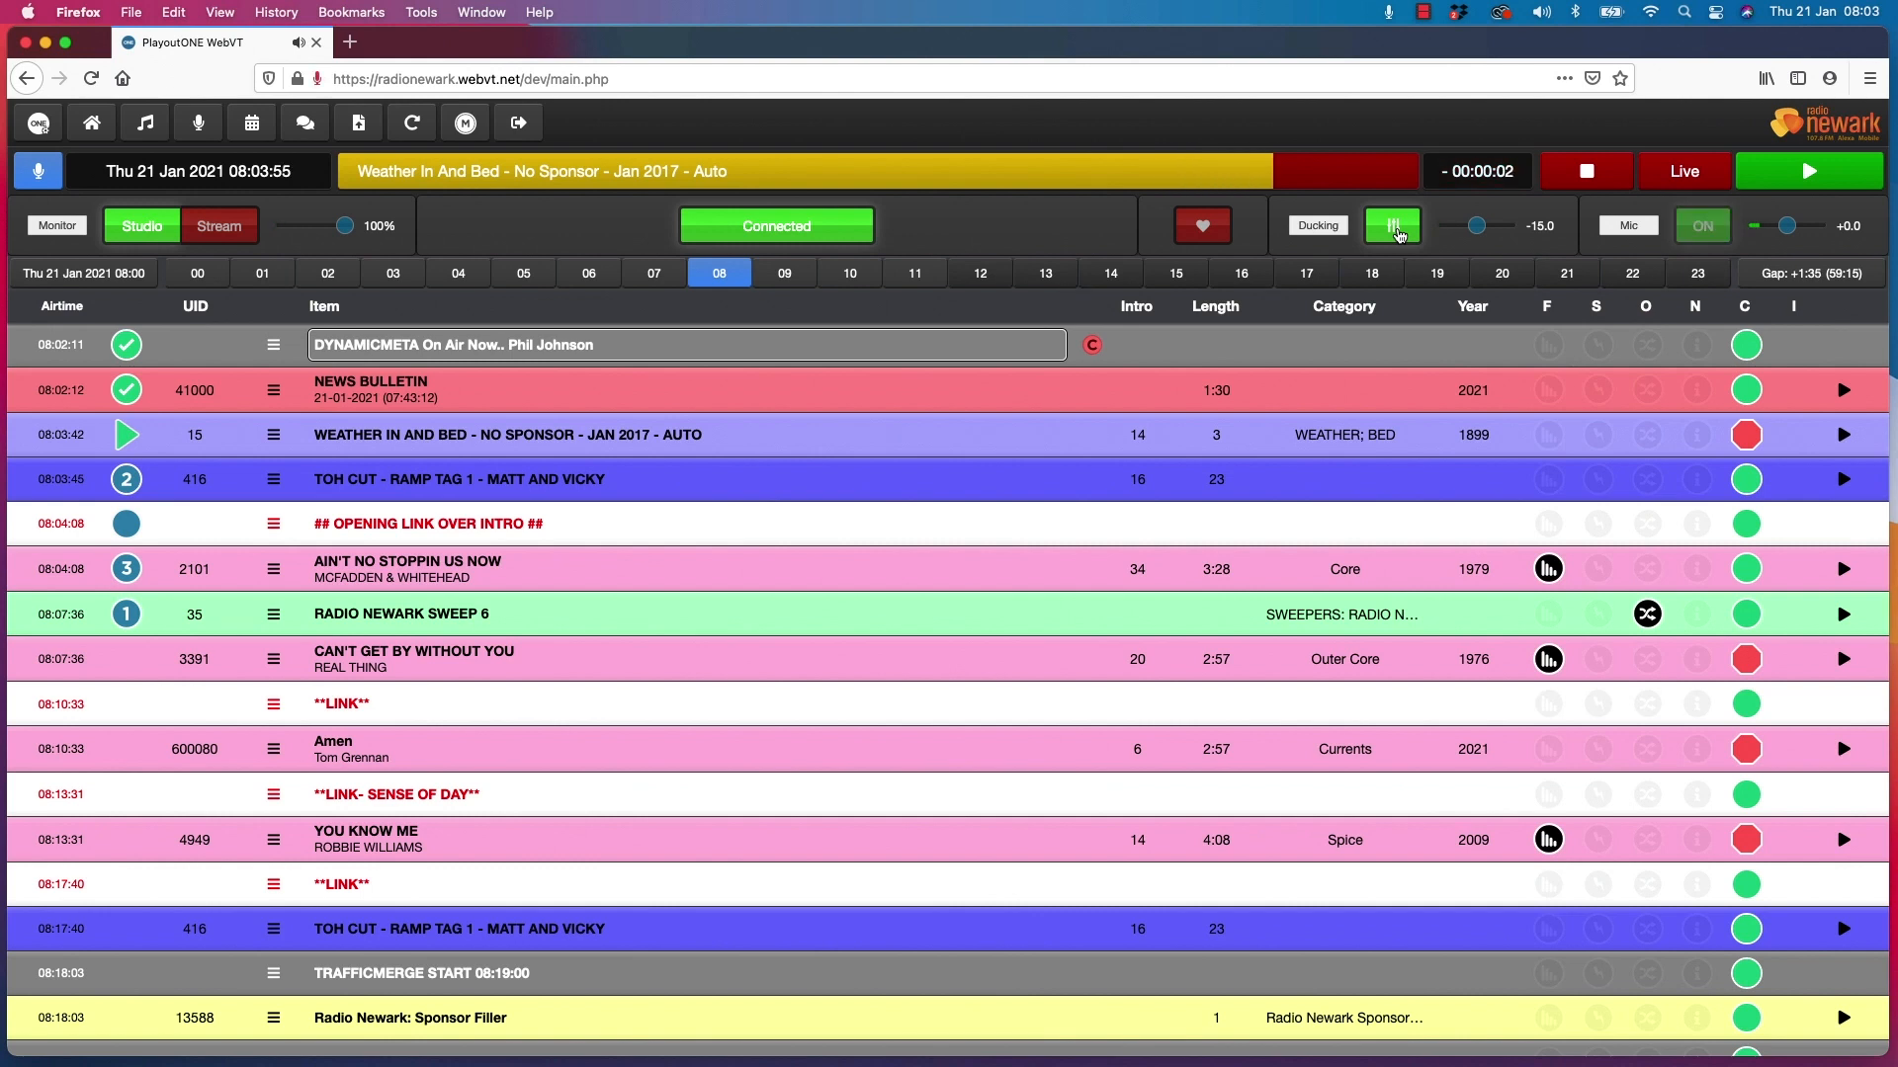
Turn off ducking and switch off the live microphone while the weather bed is the current item
click(1393, 228)
click(1703, 227)
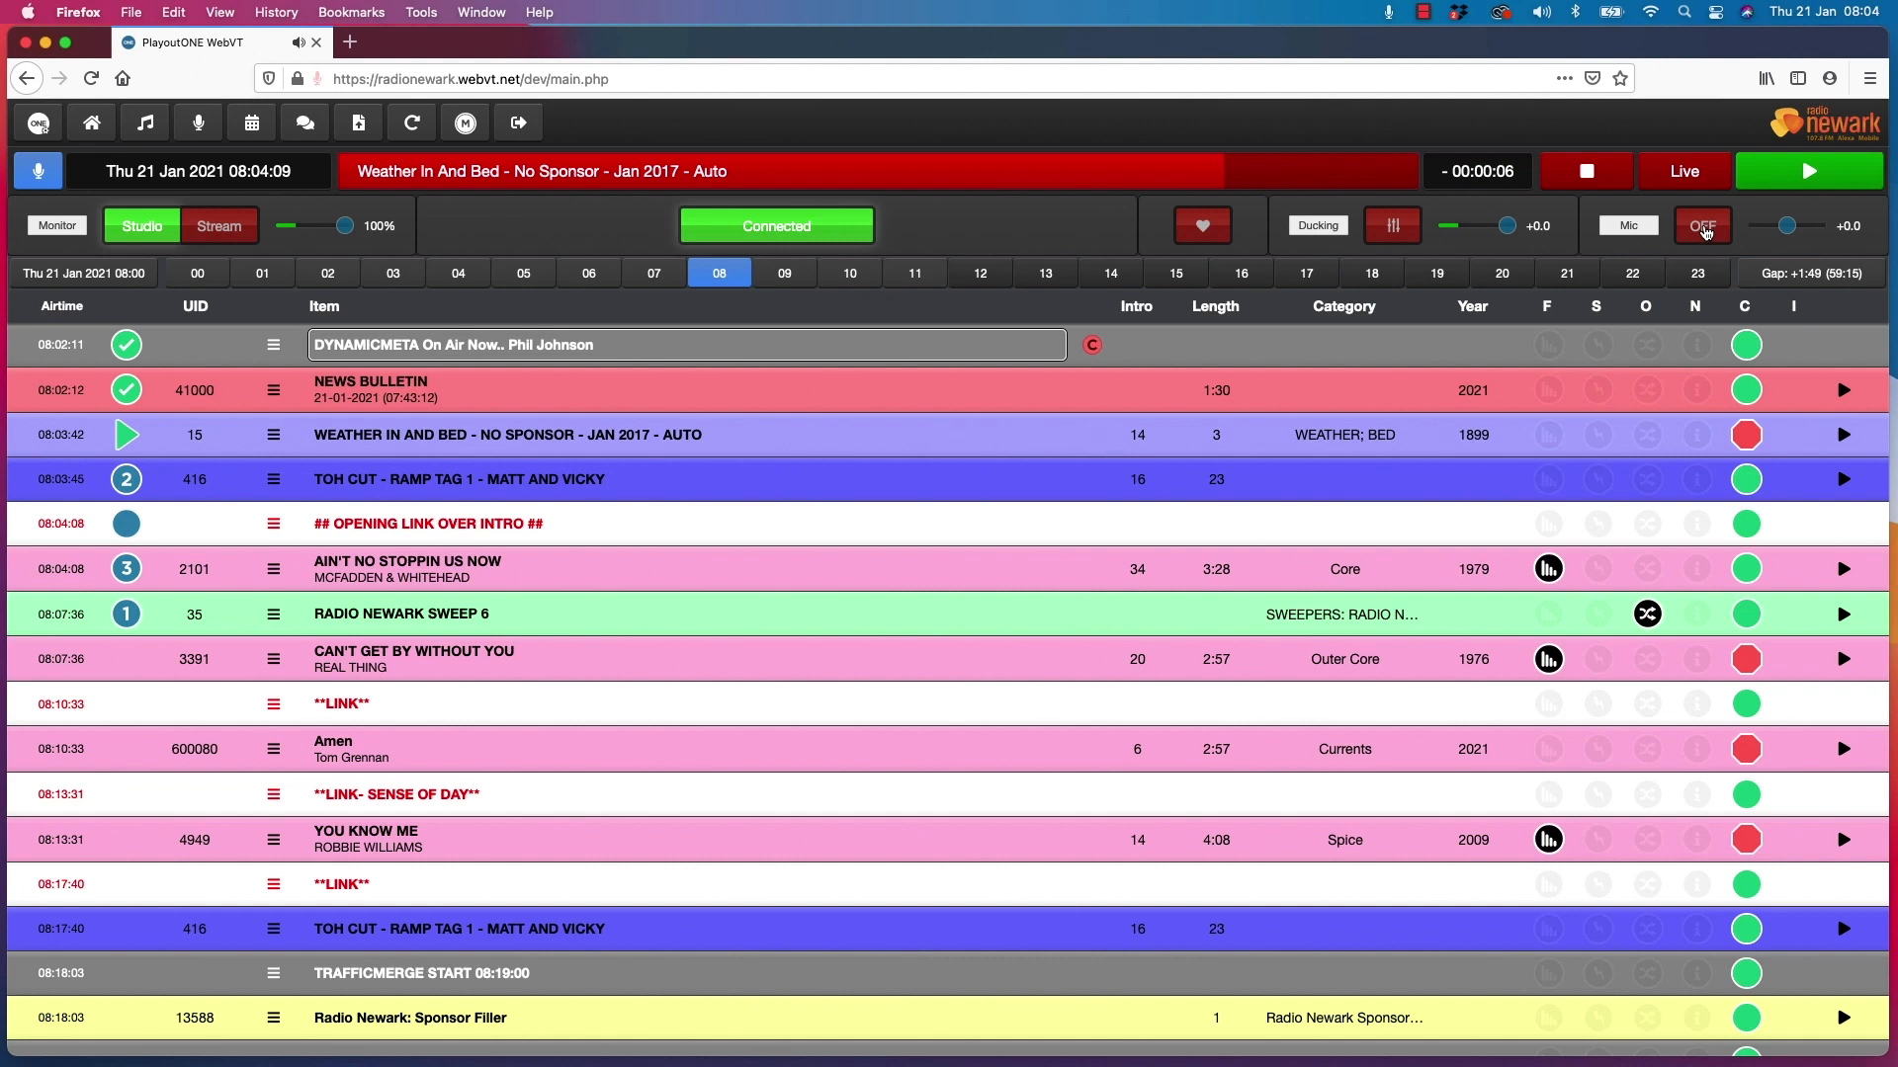
Switch the live microphone on with ducking for a link over the playing items, and turn both off when the link ends
click(1701, 228)
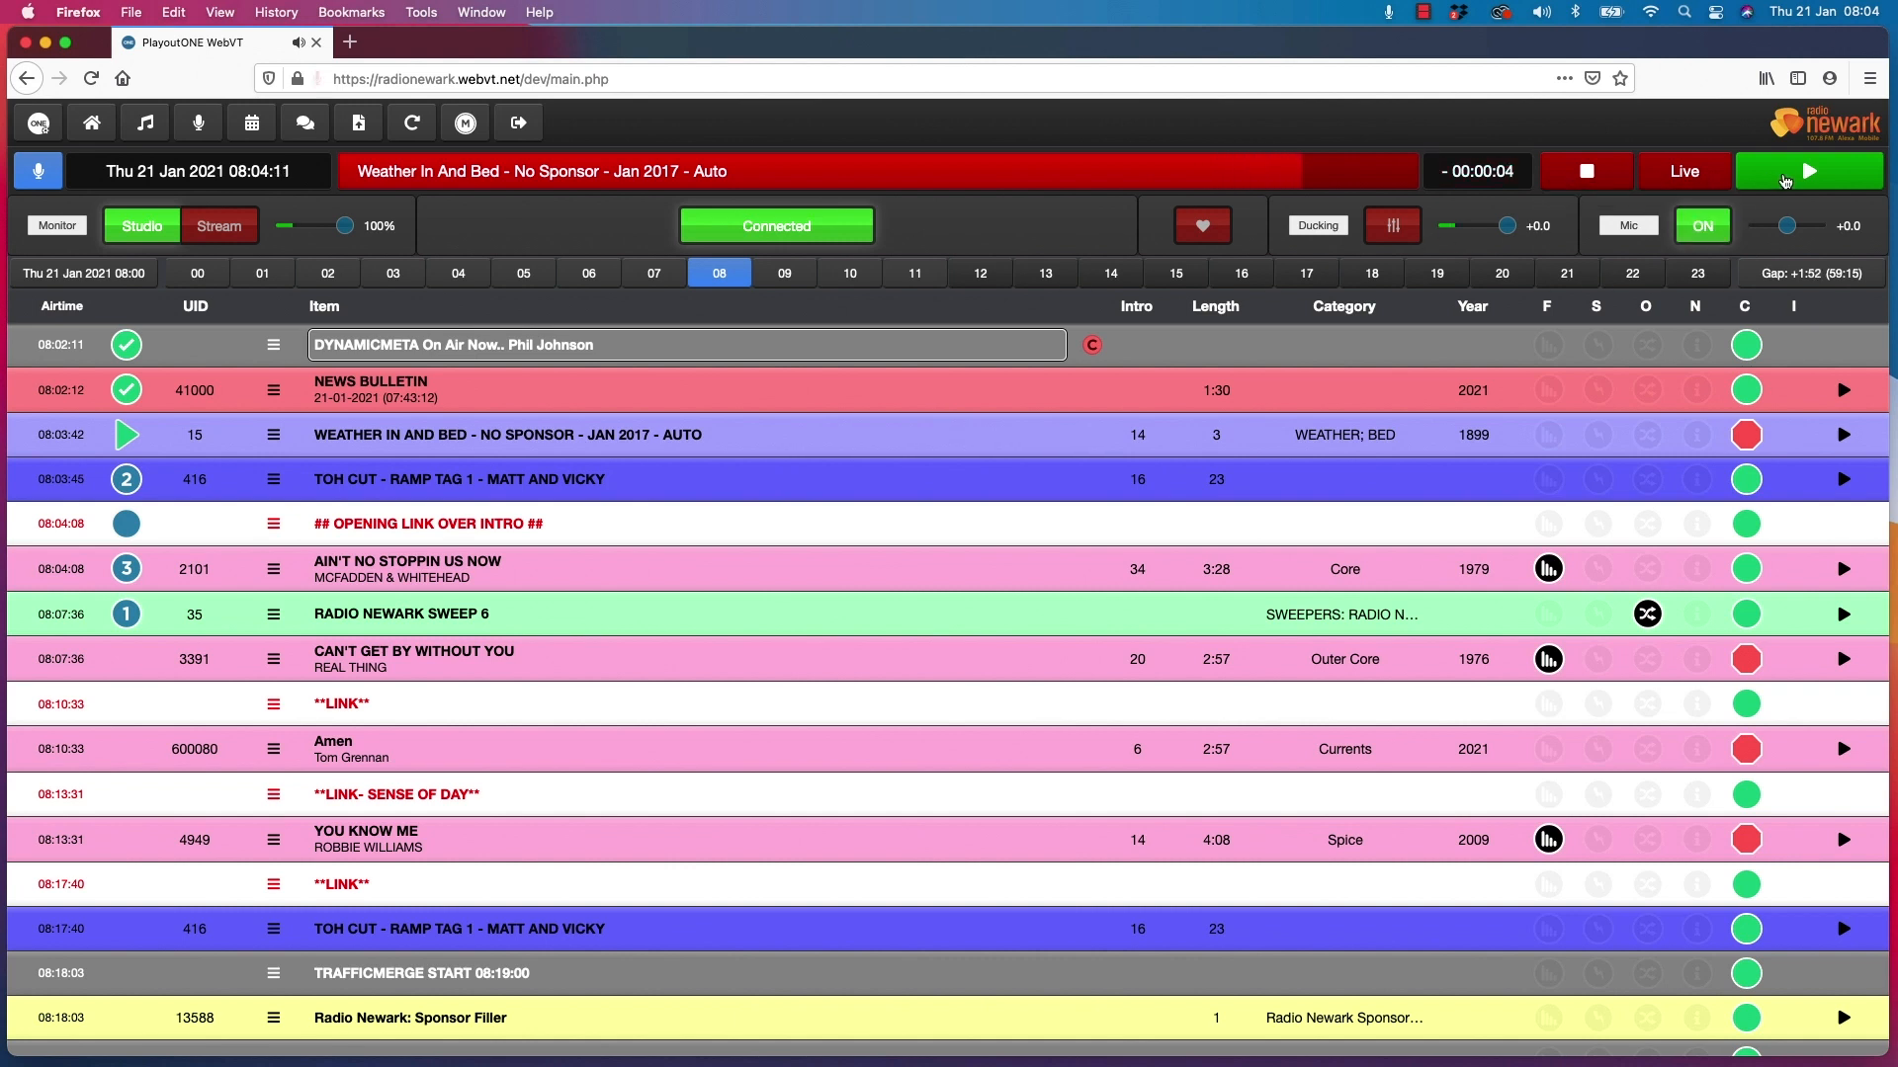
click(1396, 233)
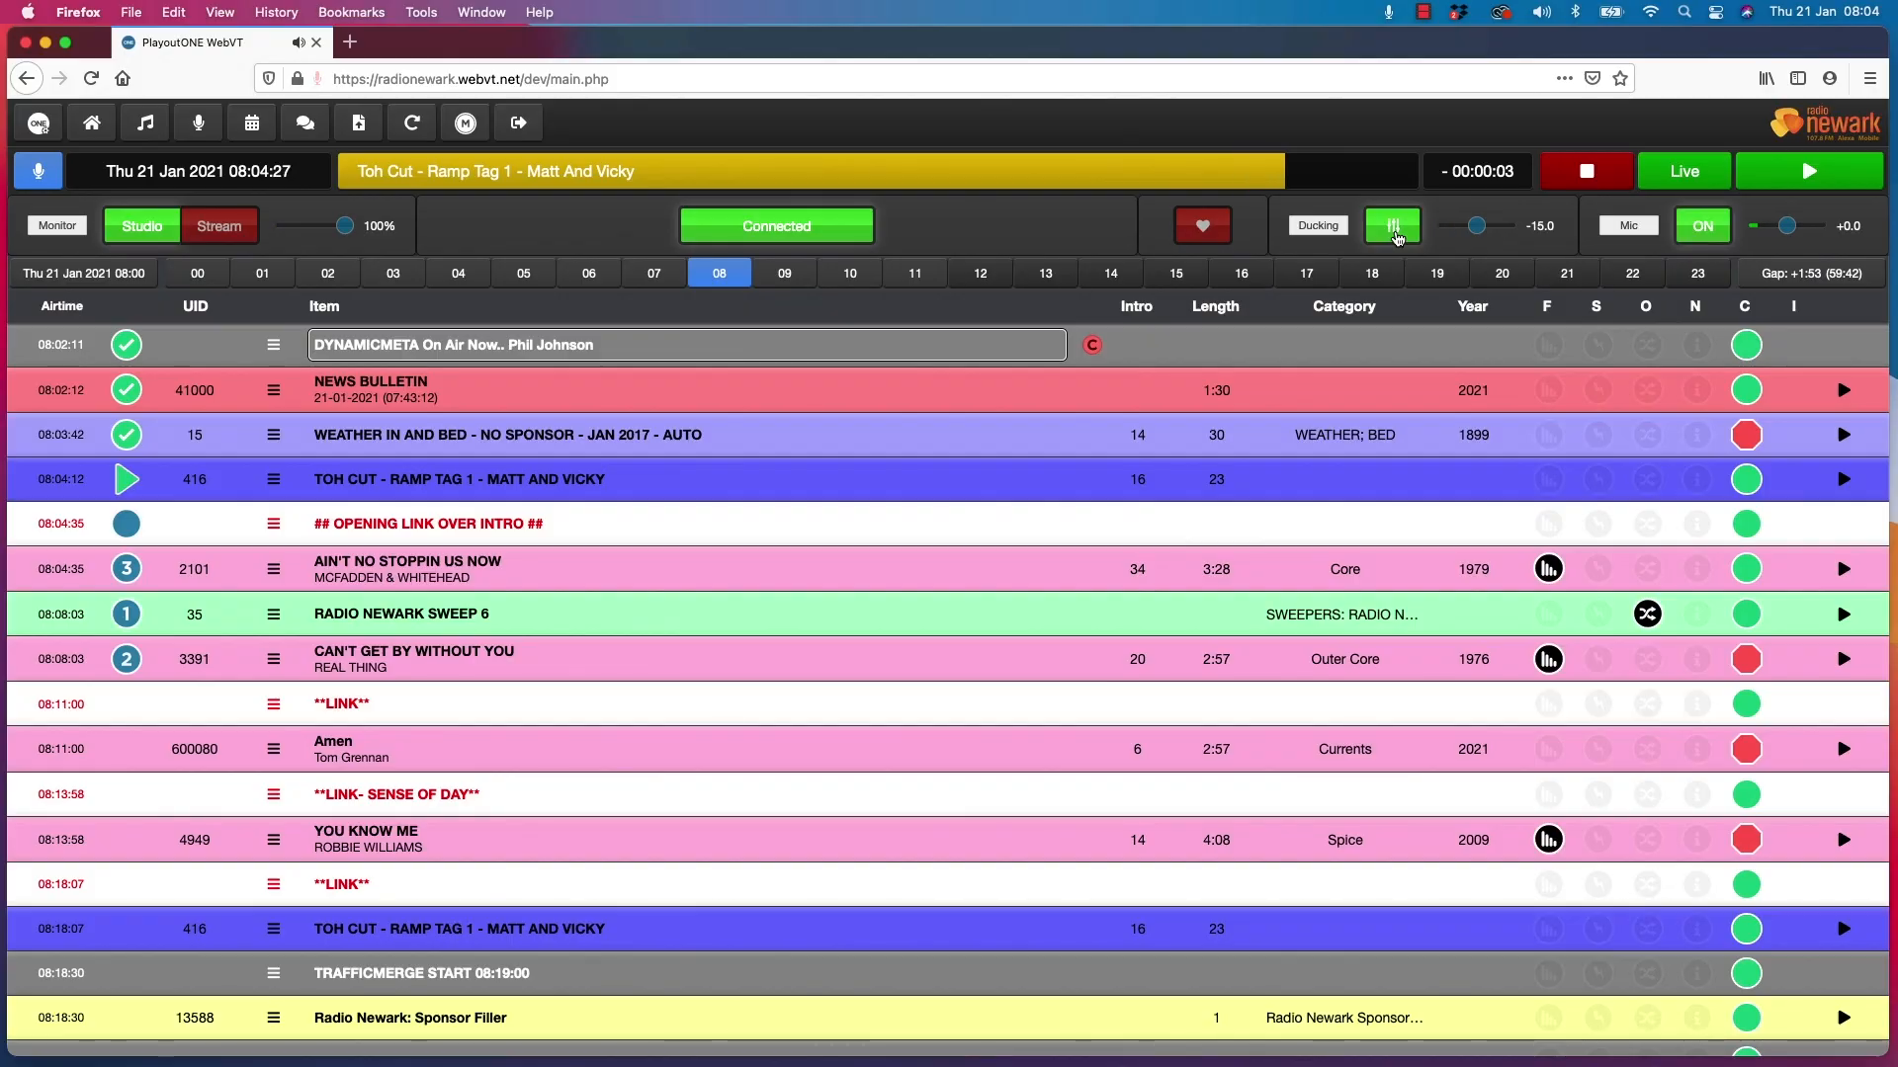
click(1397, 239)
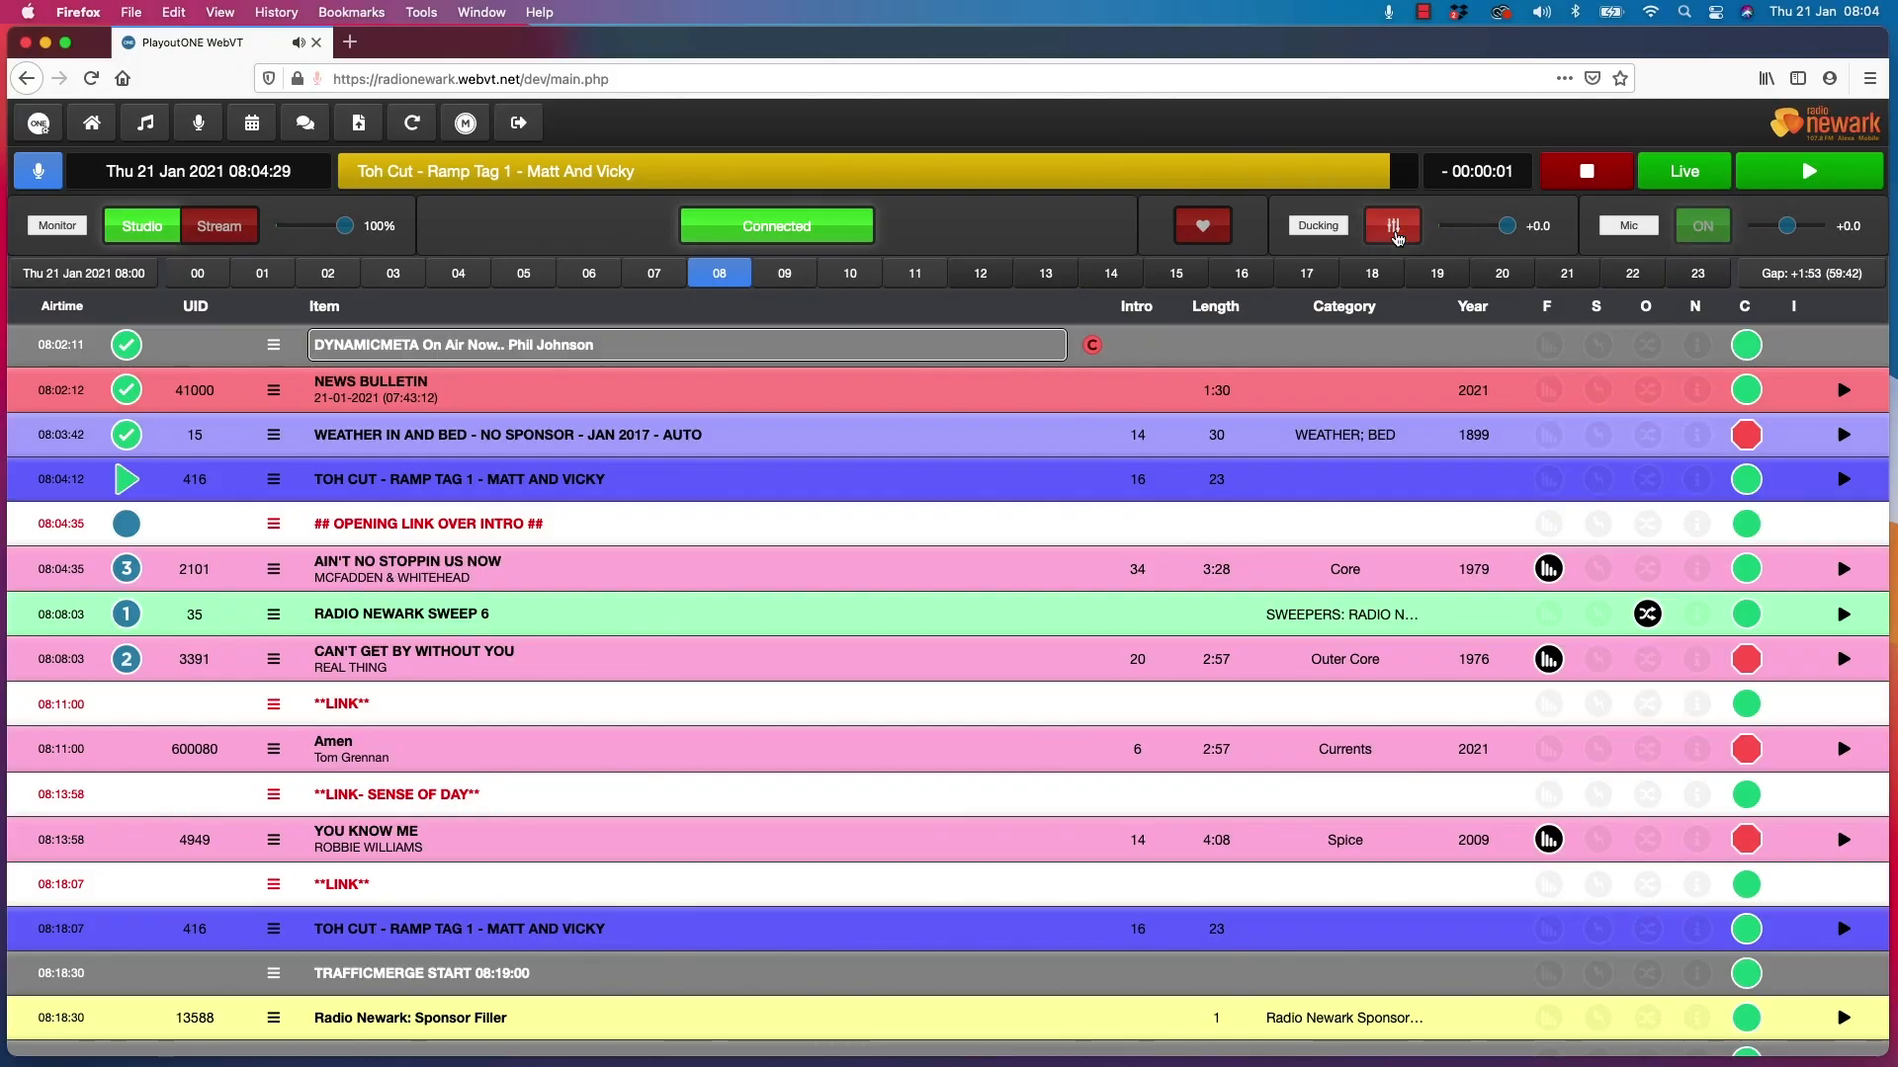
click(1717, 233)
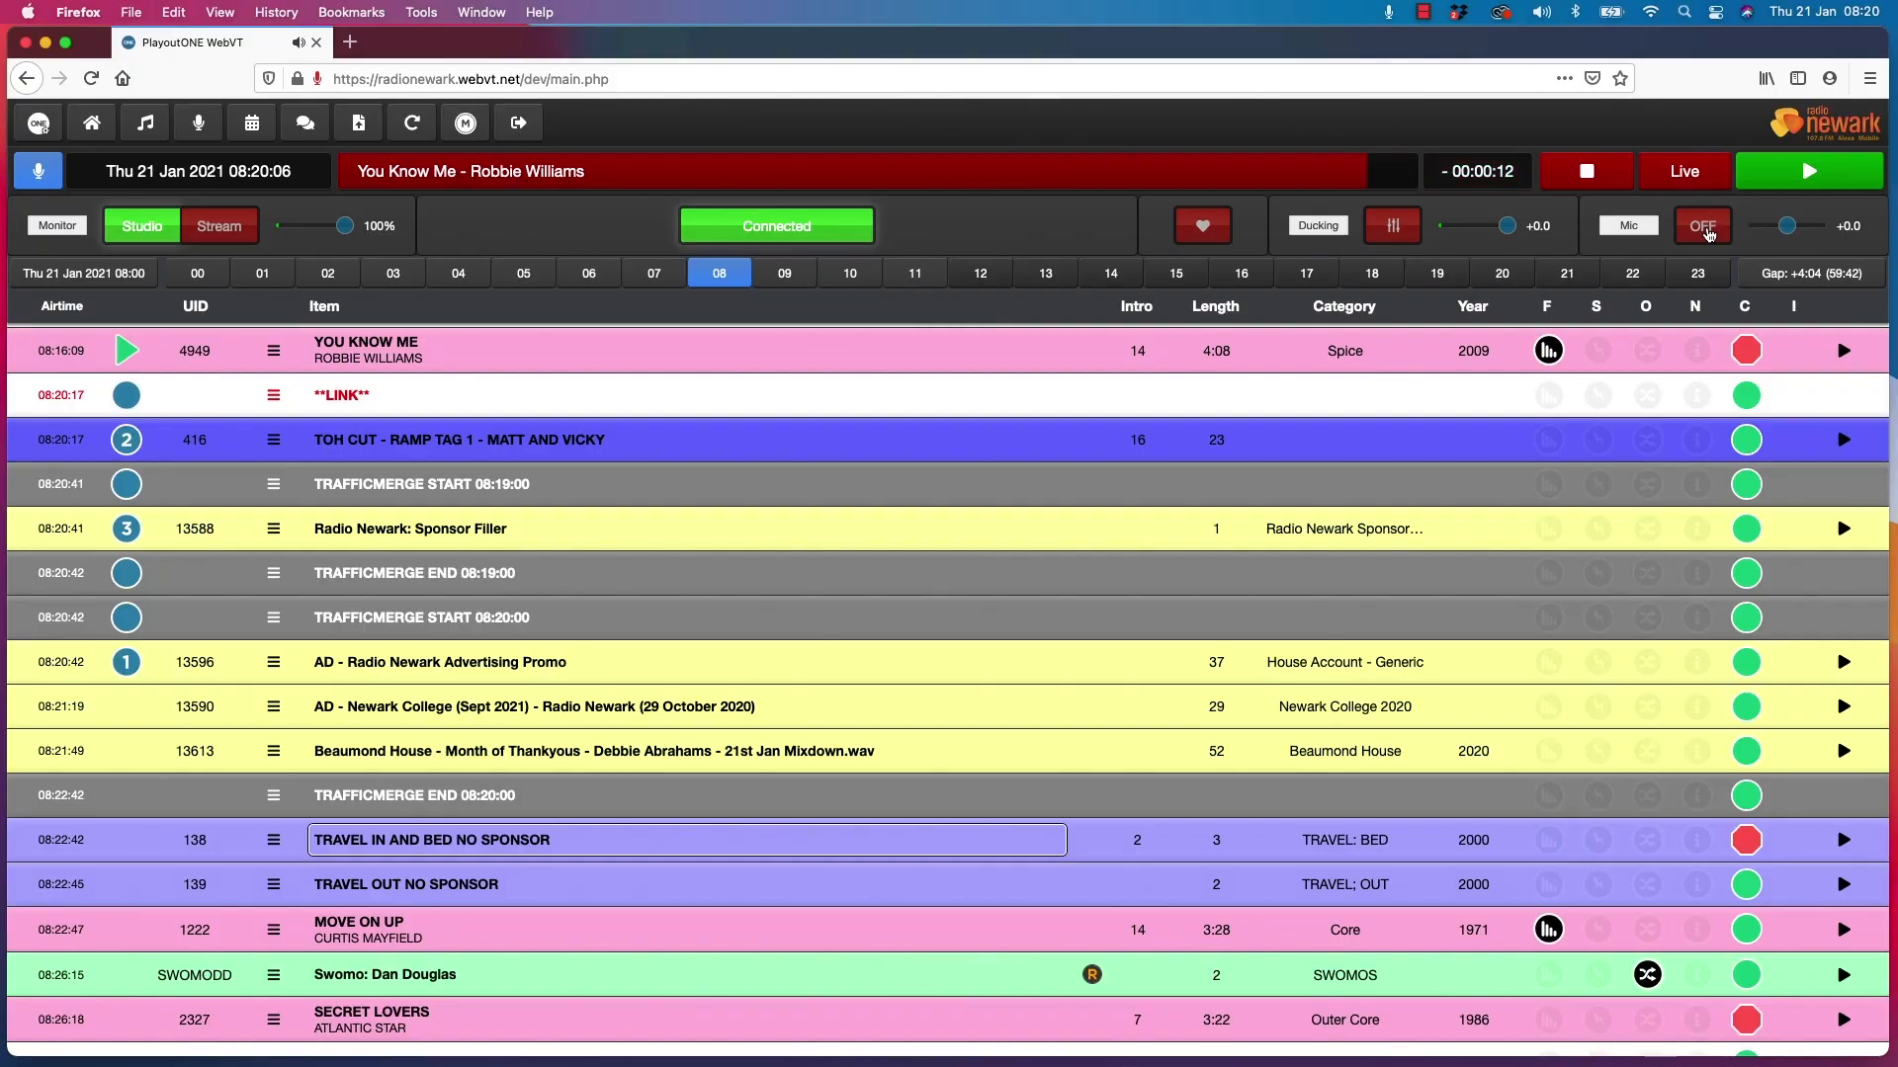
Switch on the live microphone and duck the music at the end of "You Know Me"
click(1703, 227)
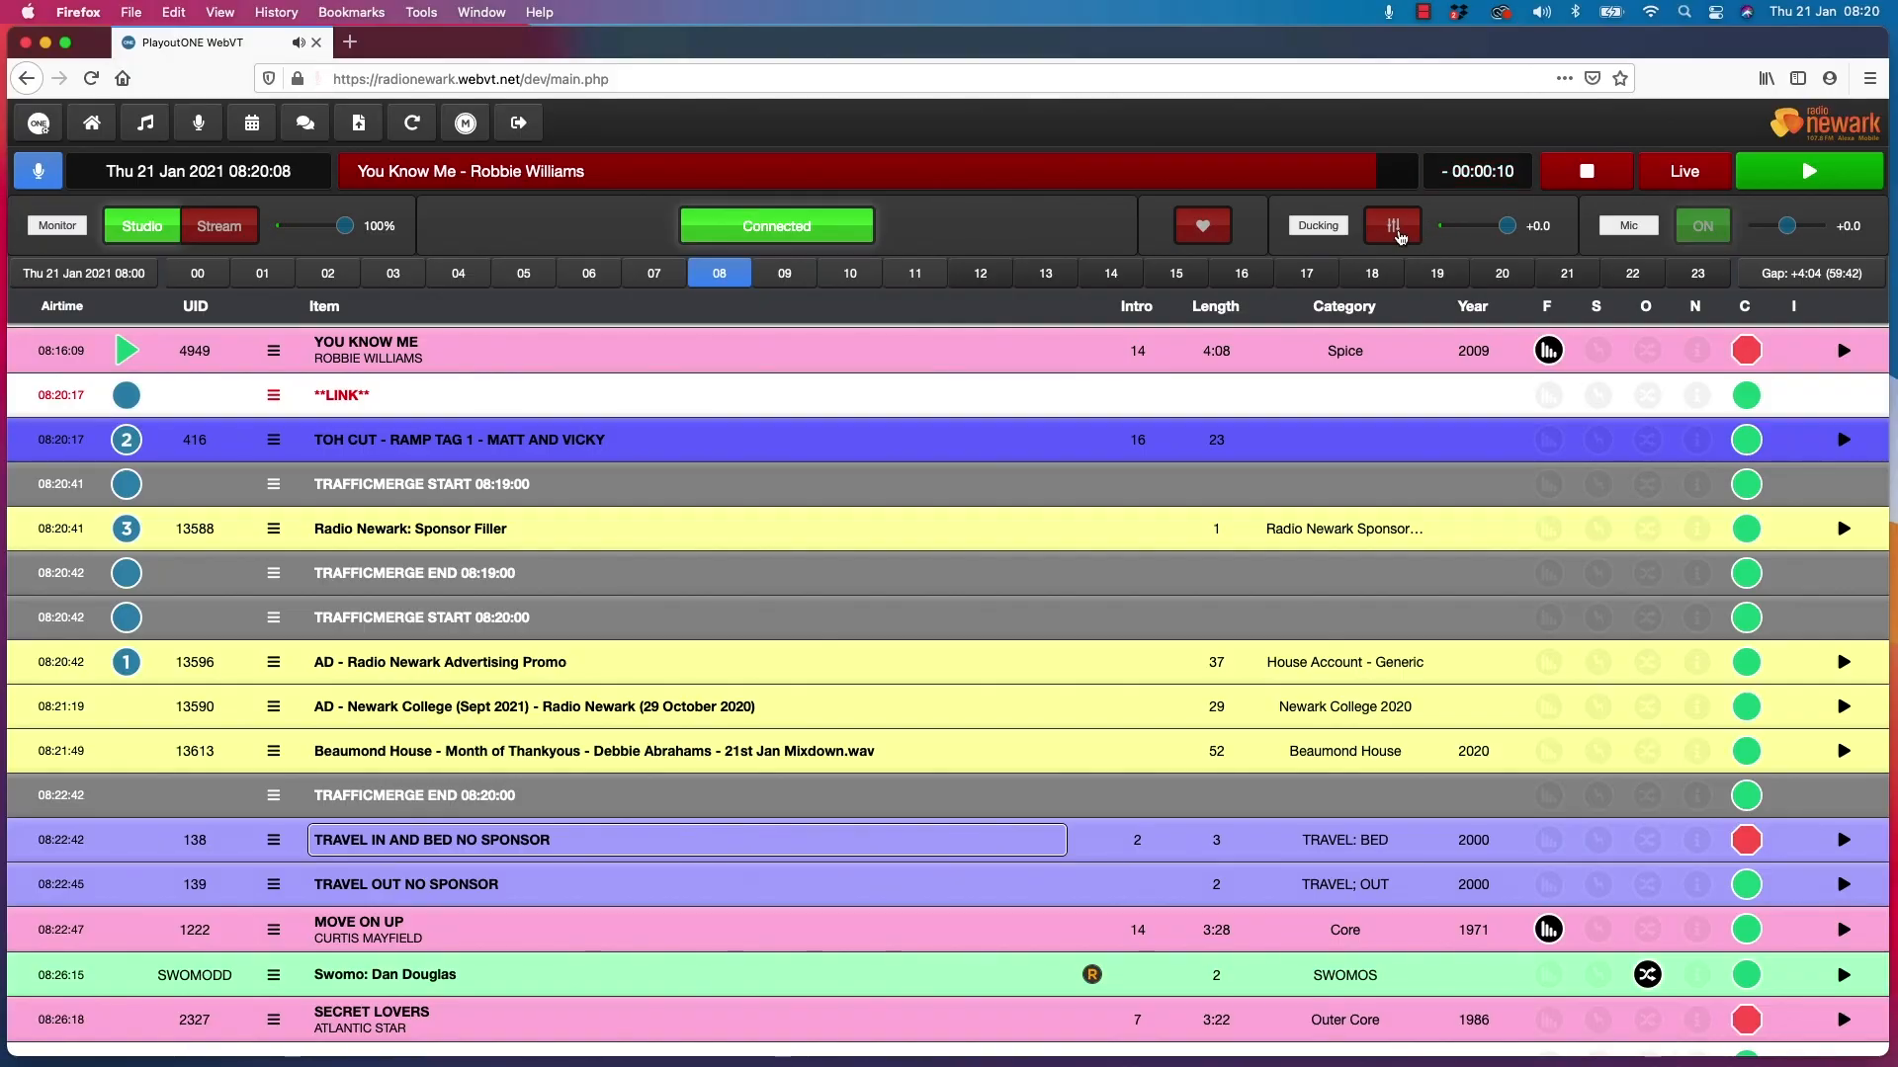
click(1395, 229)
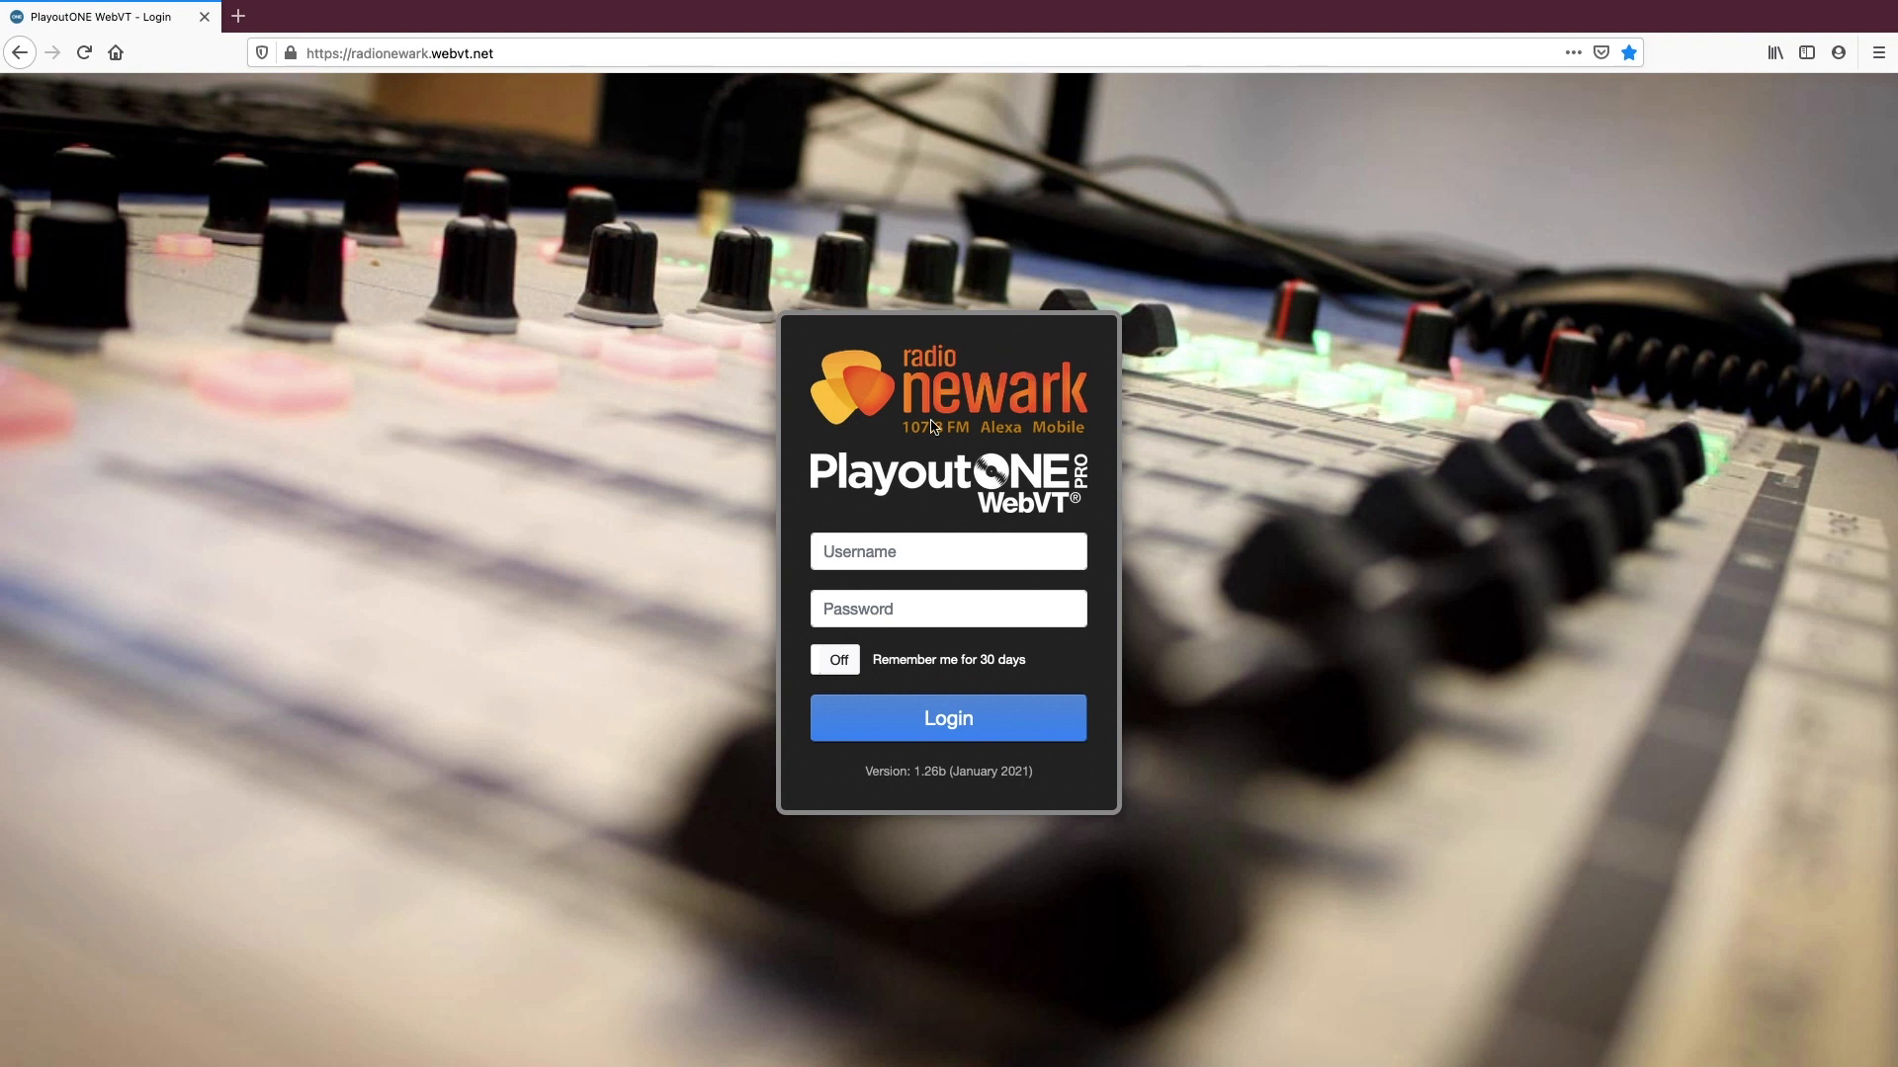
Log in to the Radio Newark WebVT site by filling in the saved account username and password
click(939, 552)
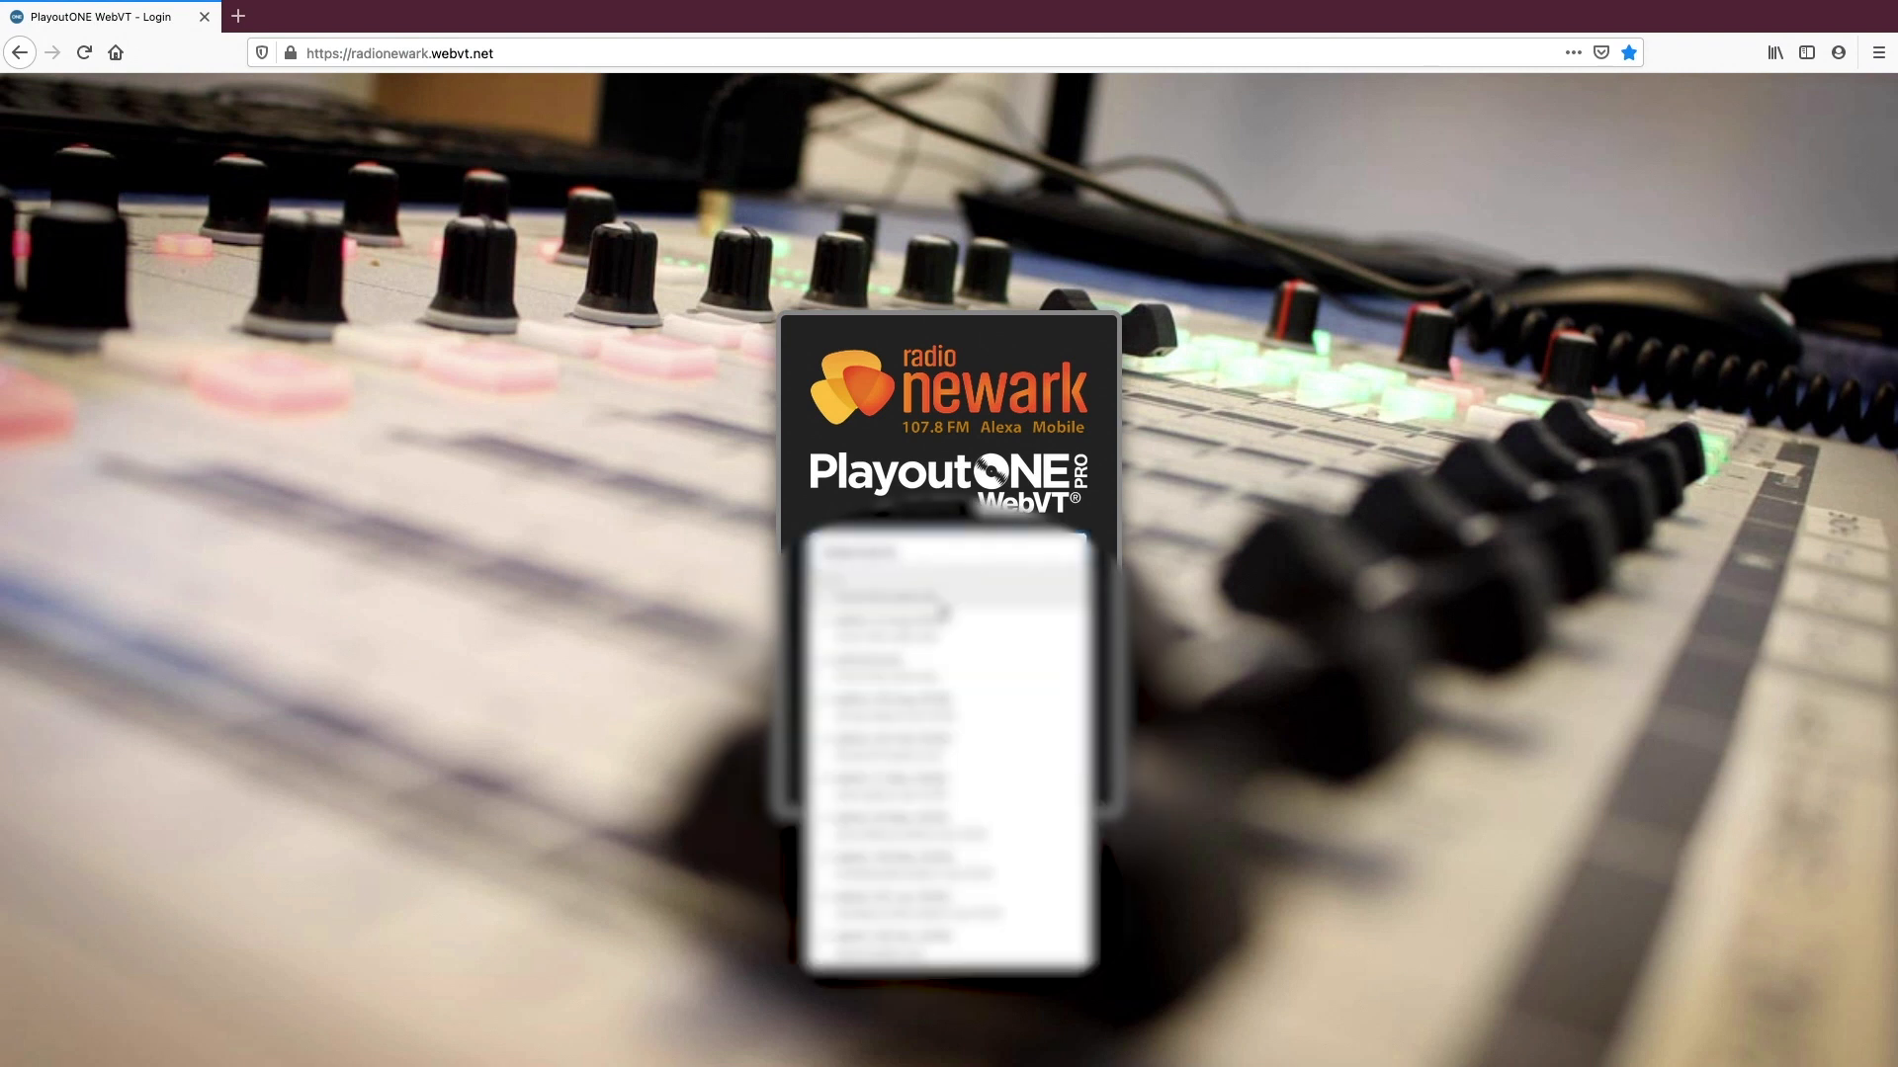
click(947, 663)
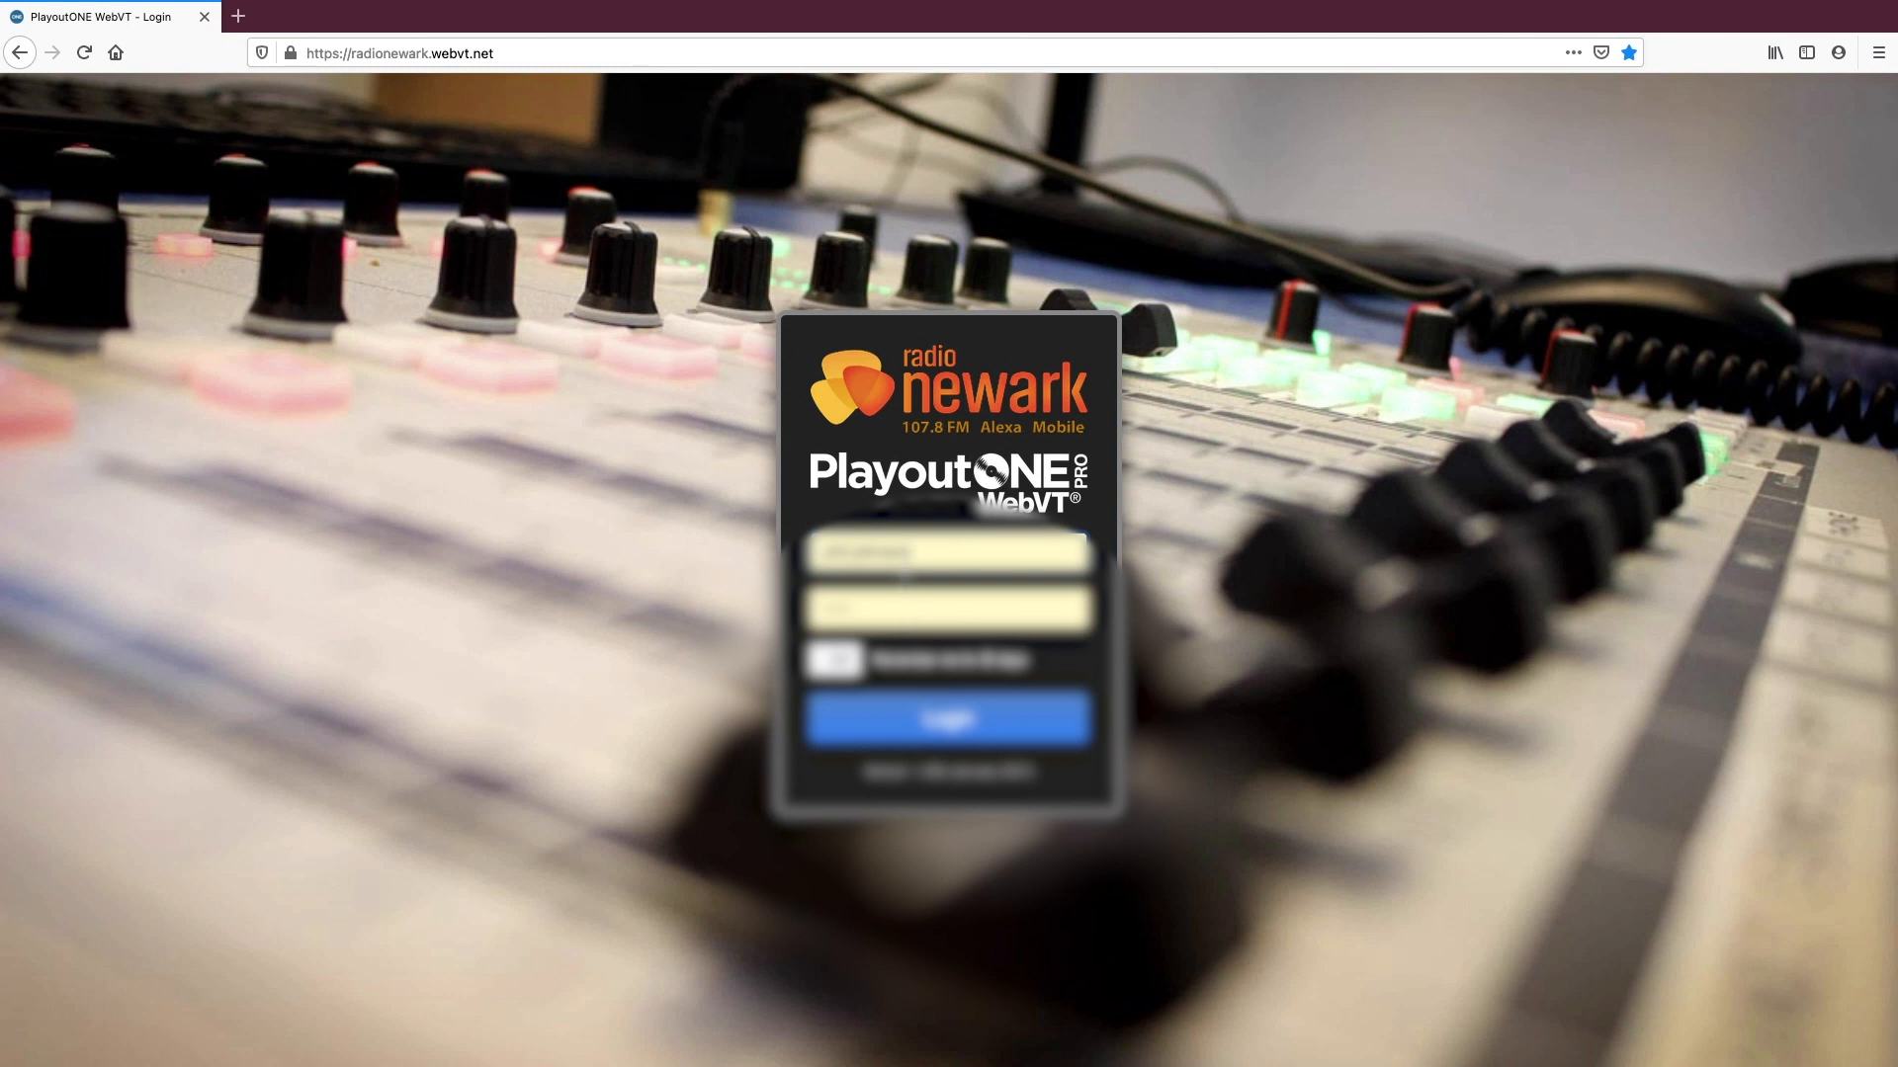
click(952, 723)
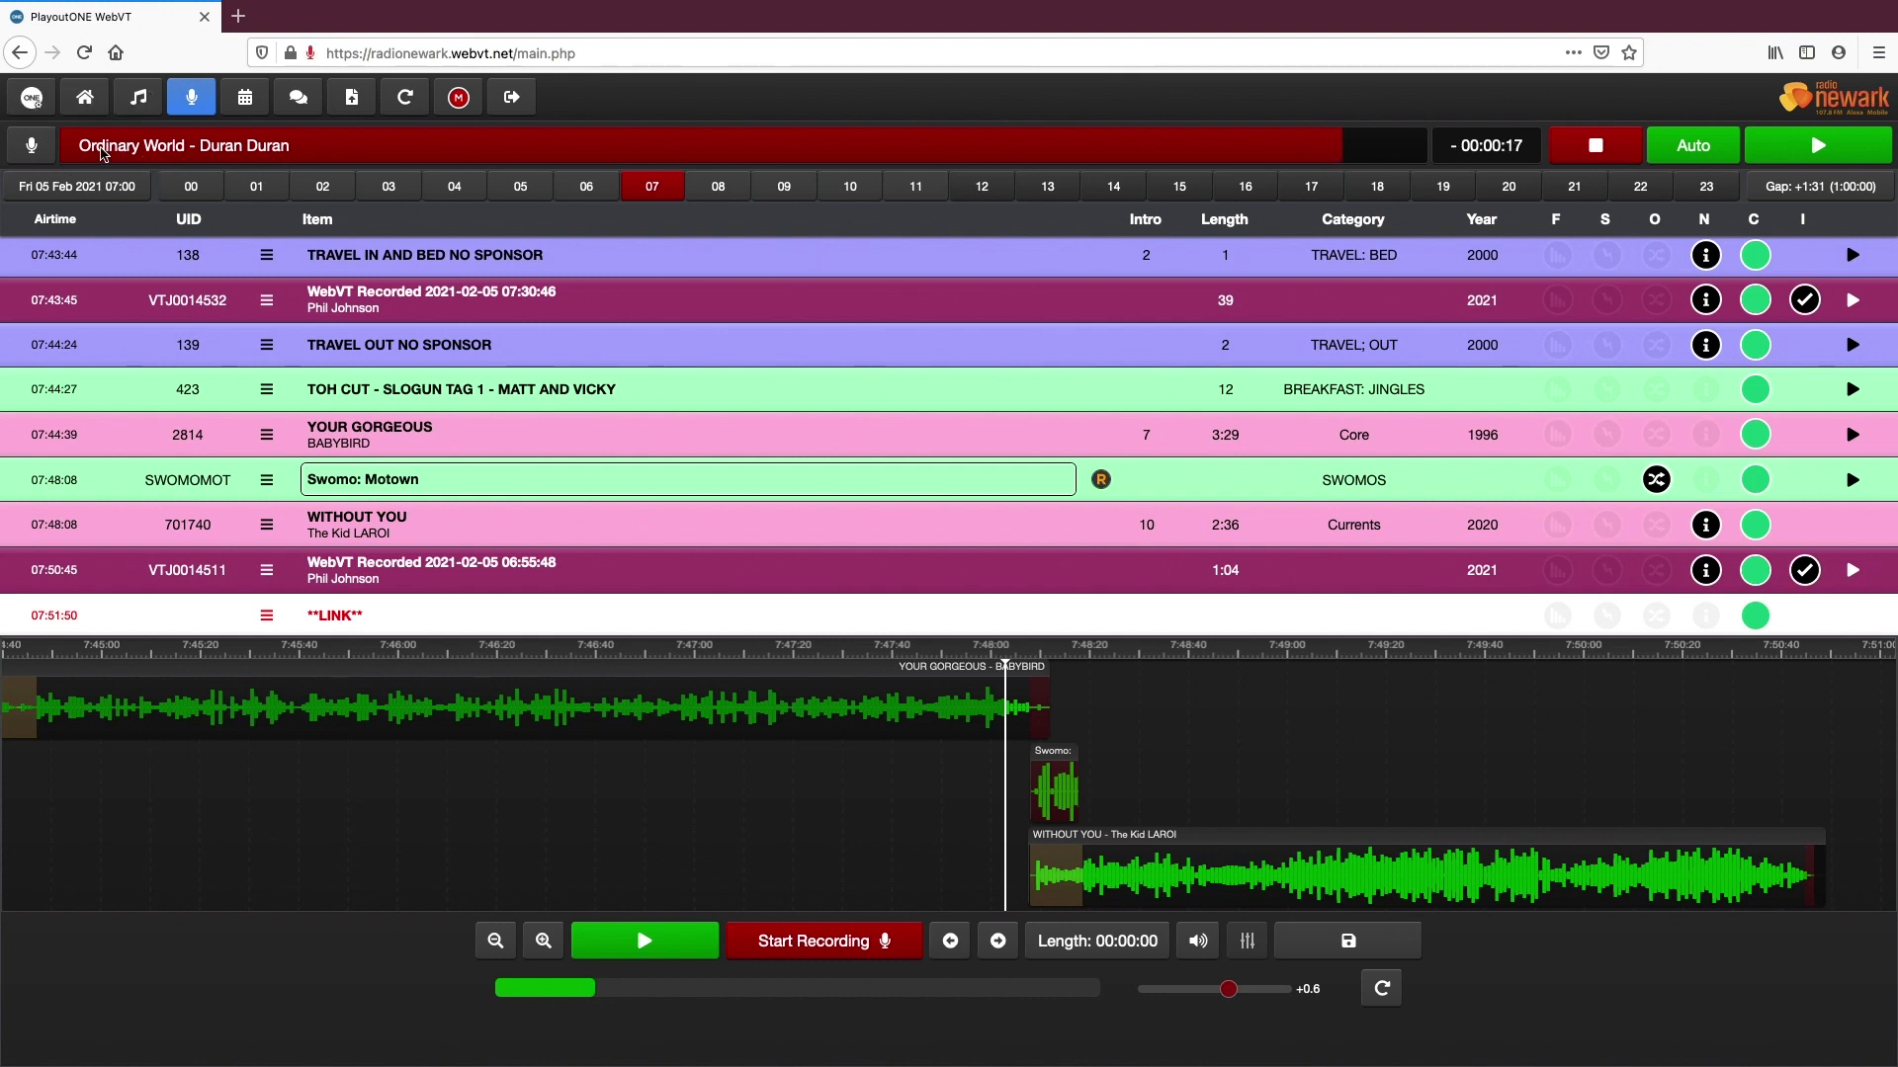
Show the LiveMIC controls and lower the Studio monitor volume to 8%
click(32, 148)
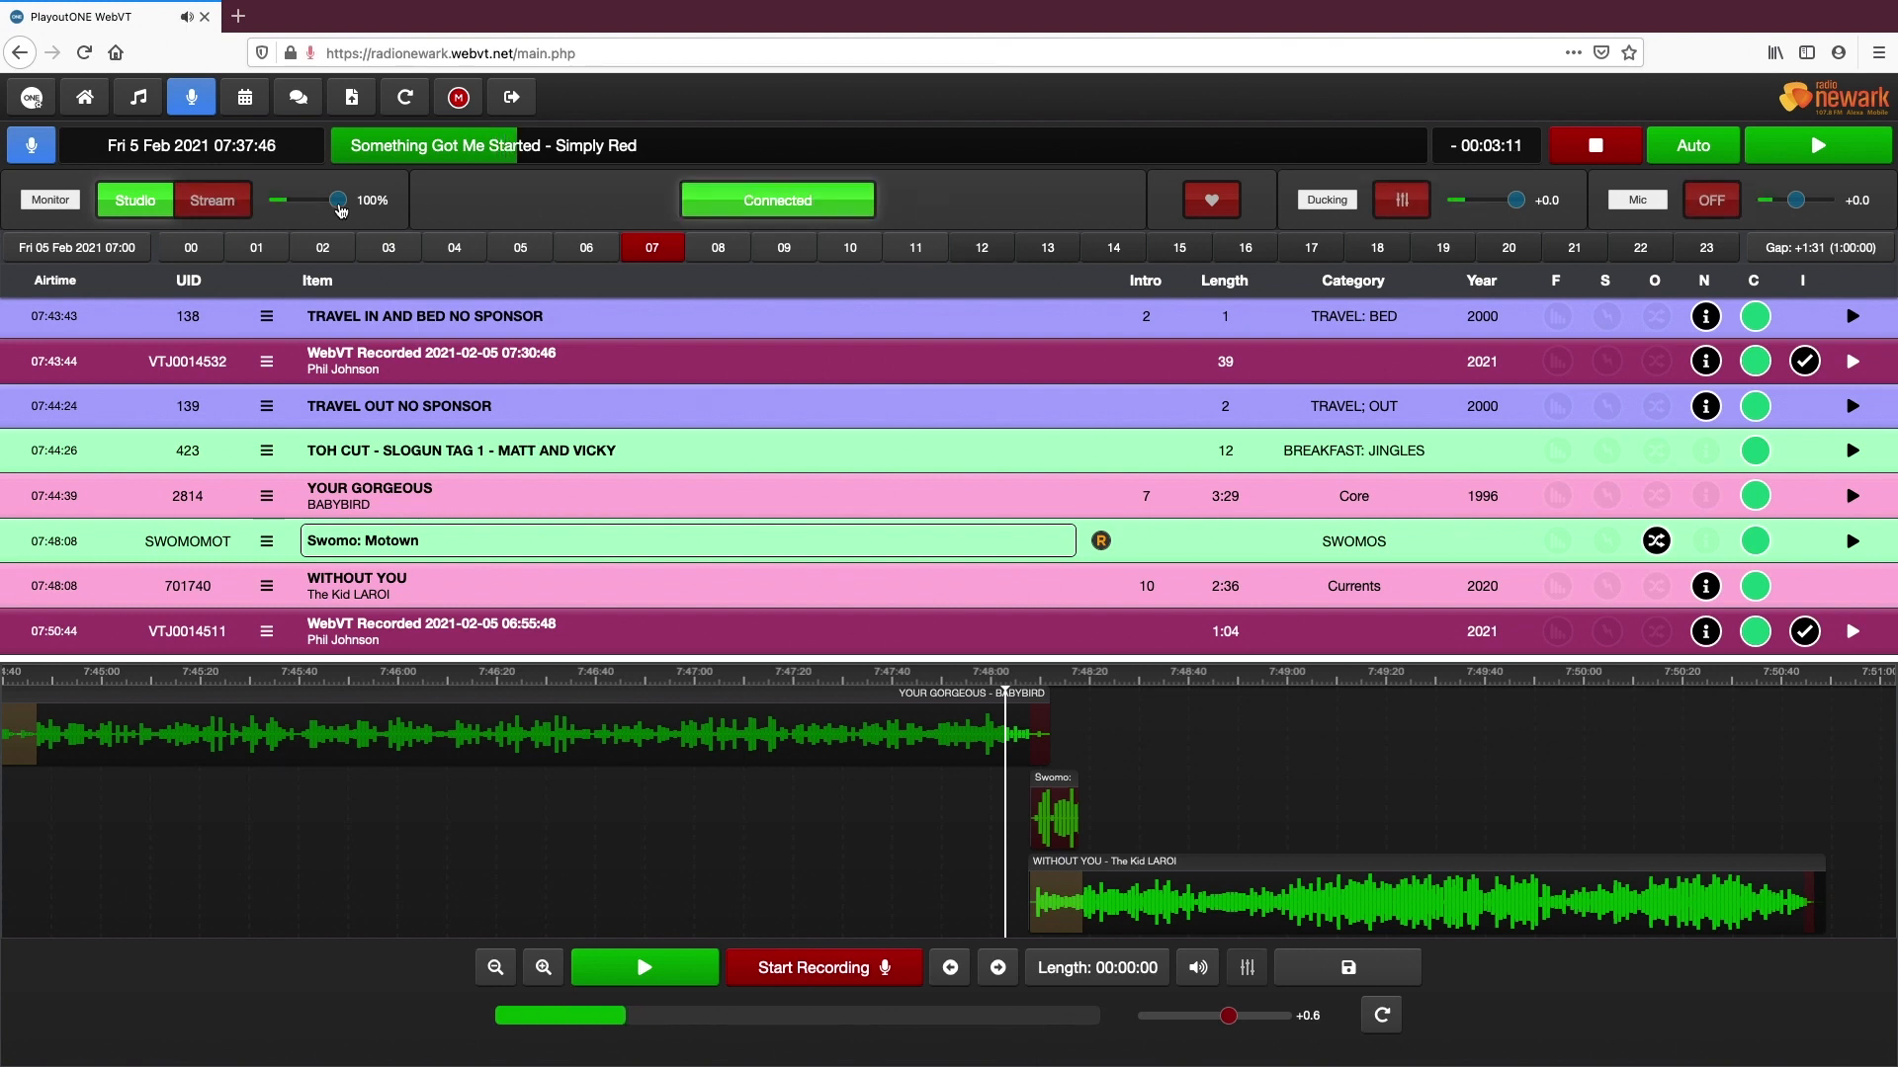
drag(336, 204, 281, 209)
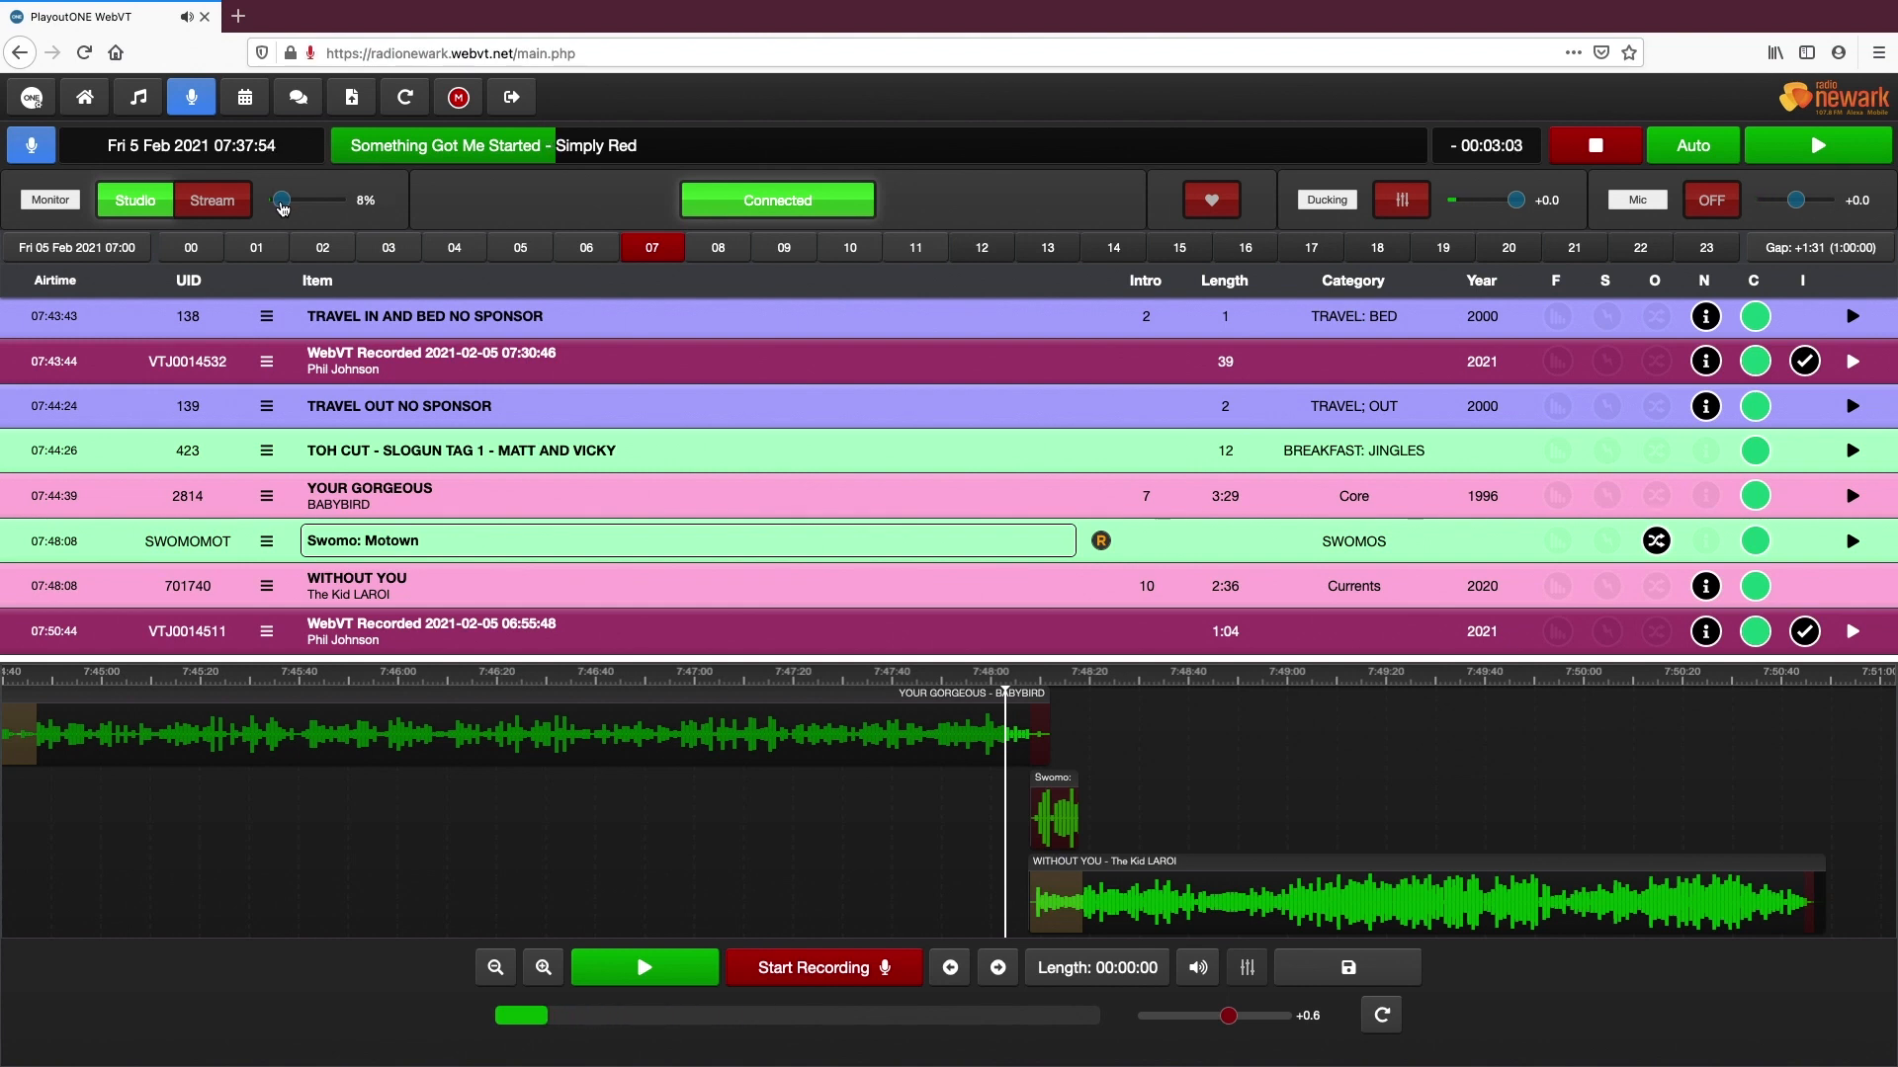
Switch the monitor source to Stream and lower its volume to about 13%
click(211, 201)
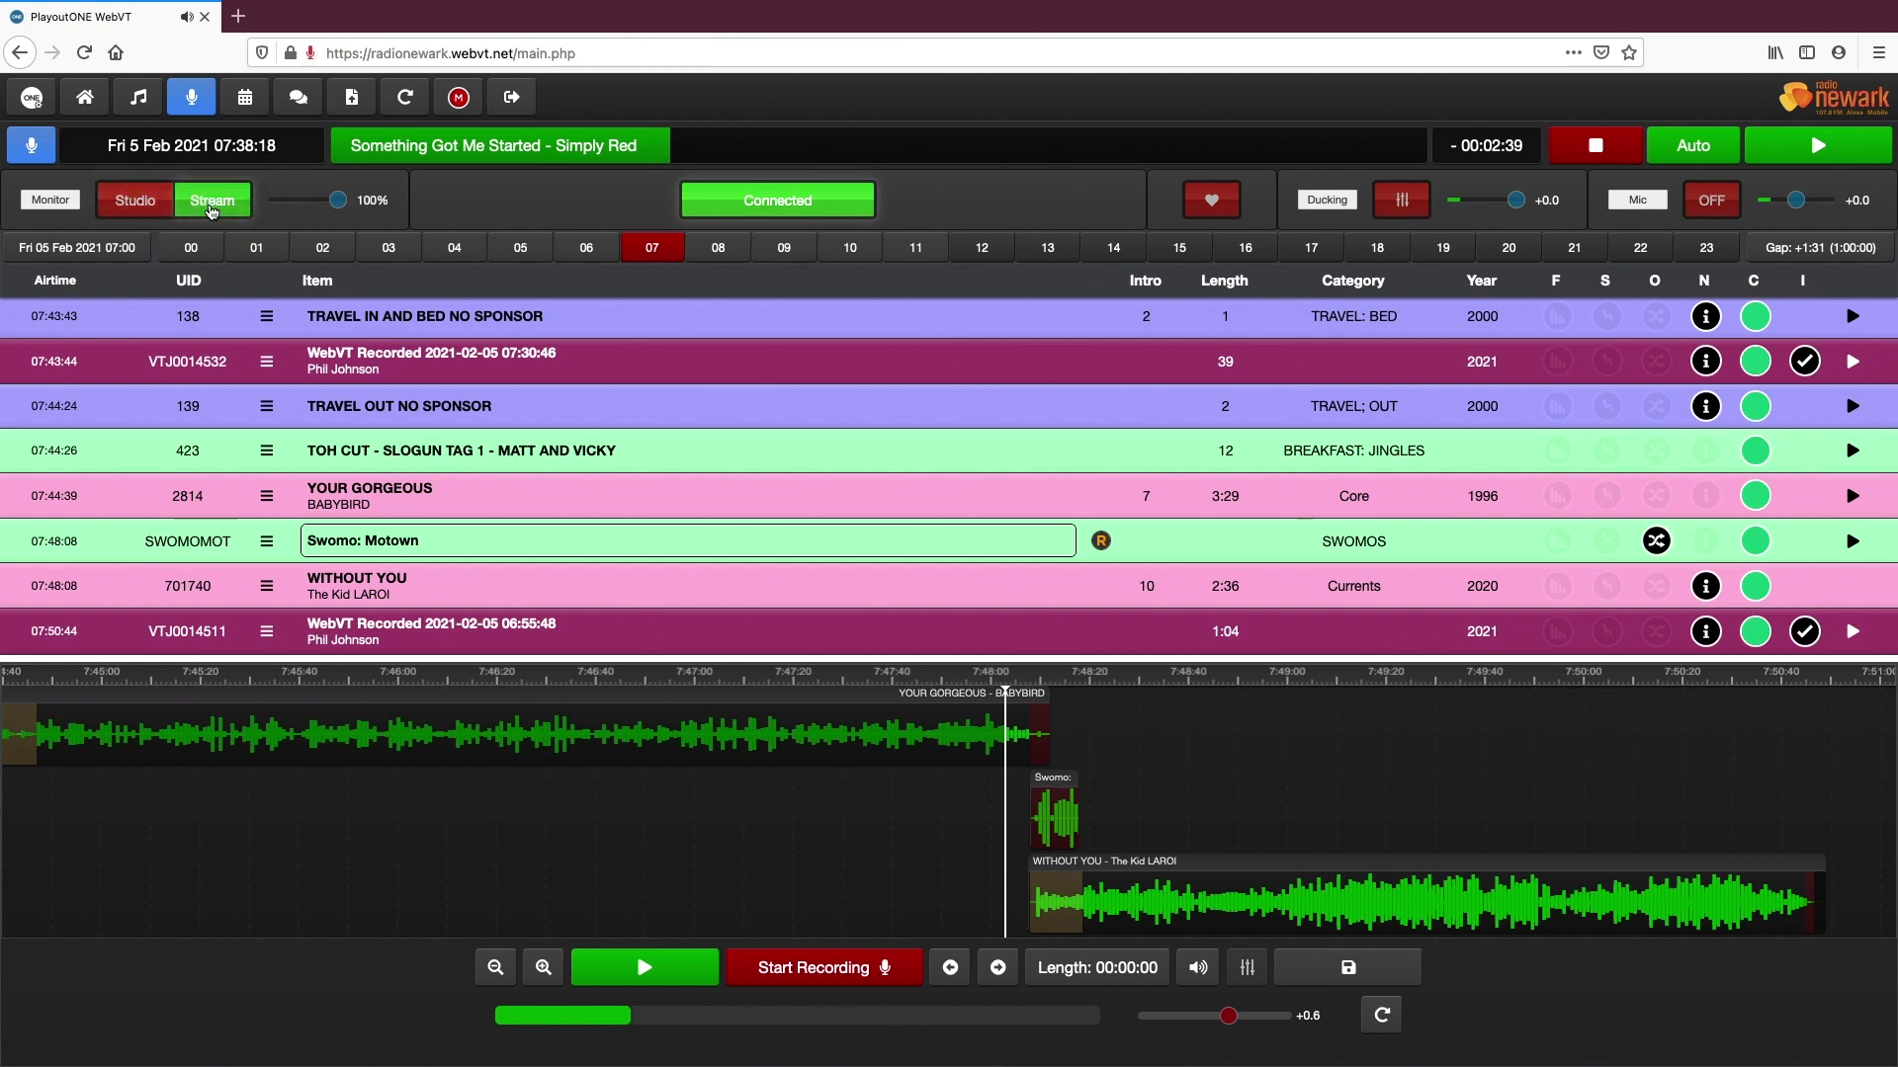
drag(337, 201, 286, 205)
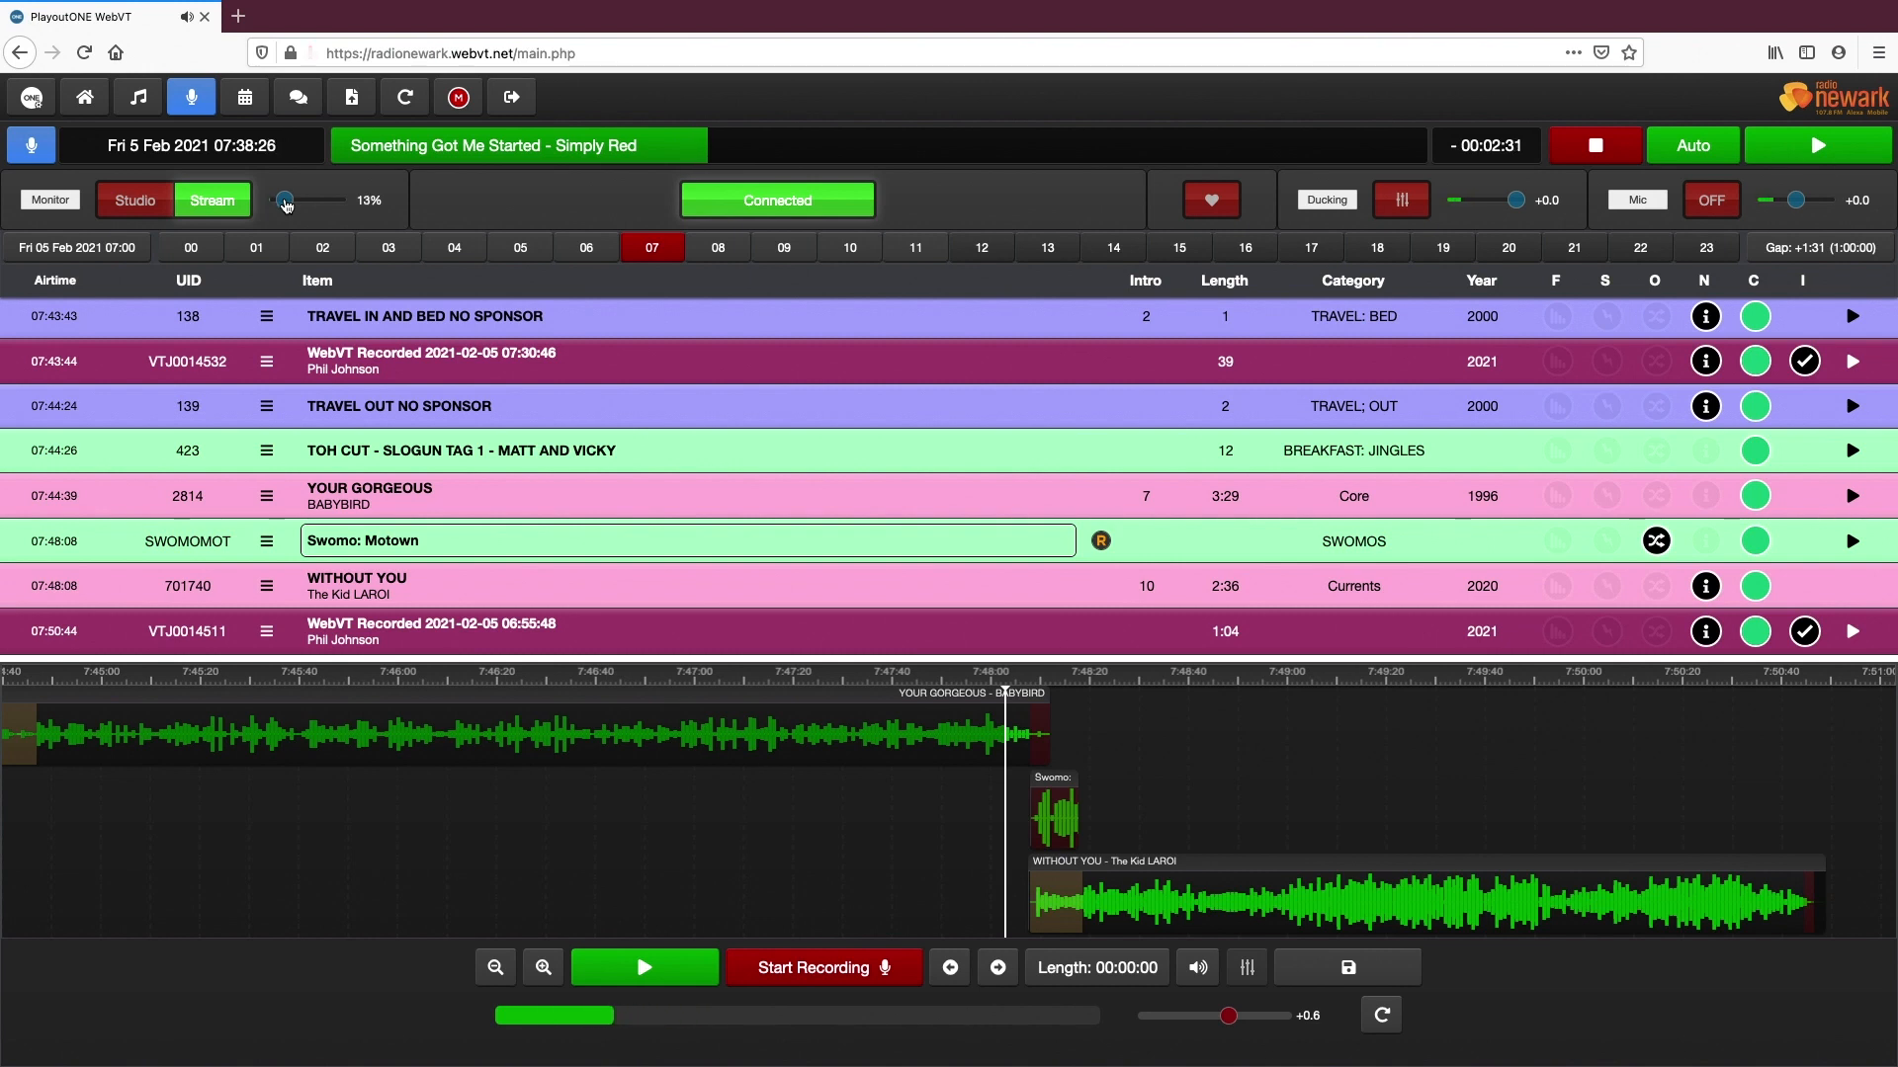
drag(286, 205, 295, 205)
Switch the monitor source back to Studio and set its volume to 10%
click(155, 208)
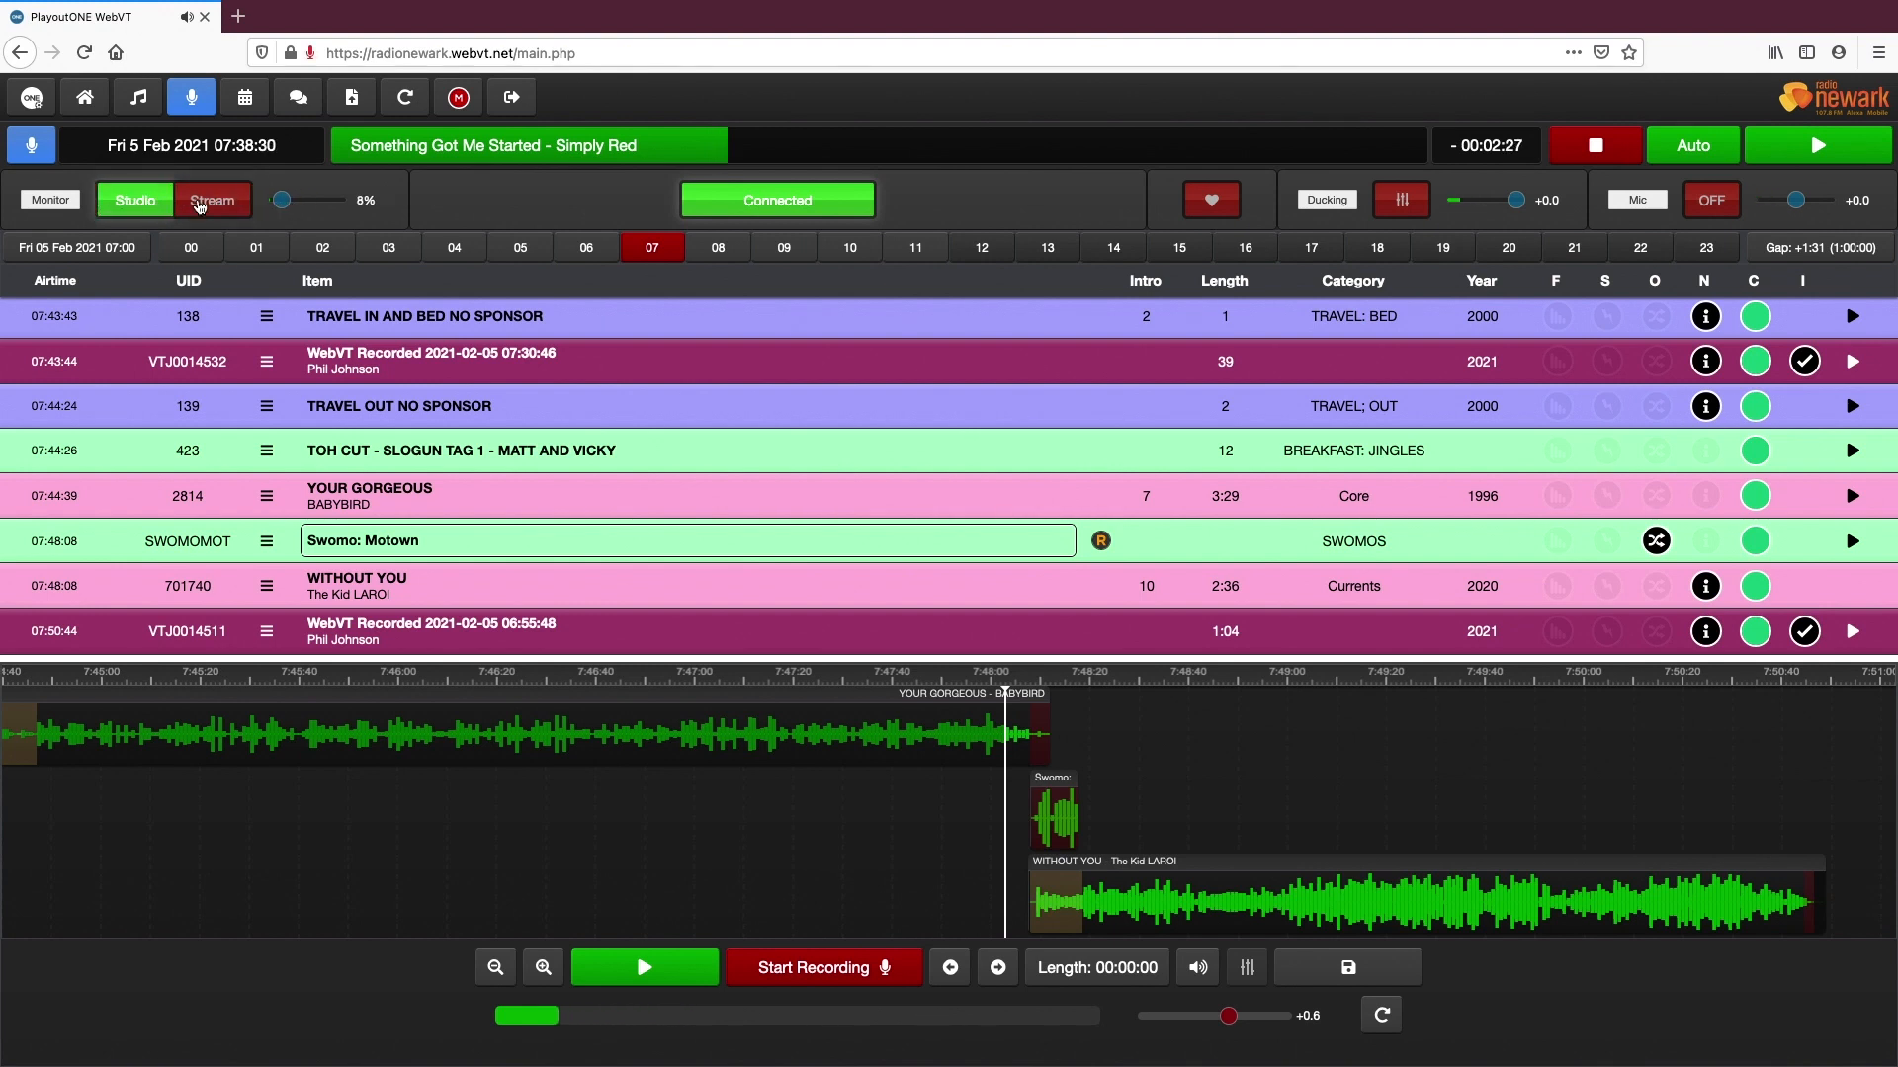
mouse_move(282, 200)
mouse_down()
mouse_move(317, 205)
mouse_move(284, 205)
mouse_up()
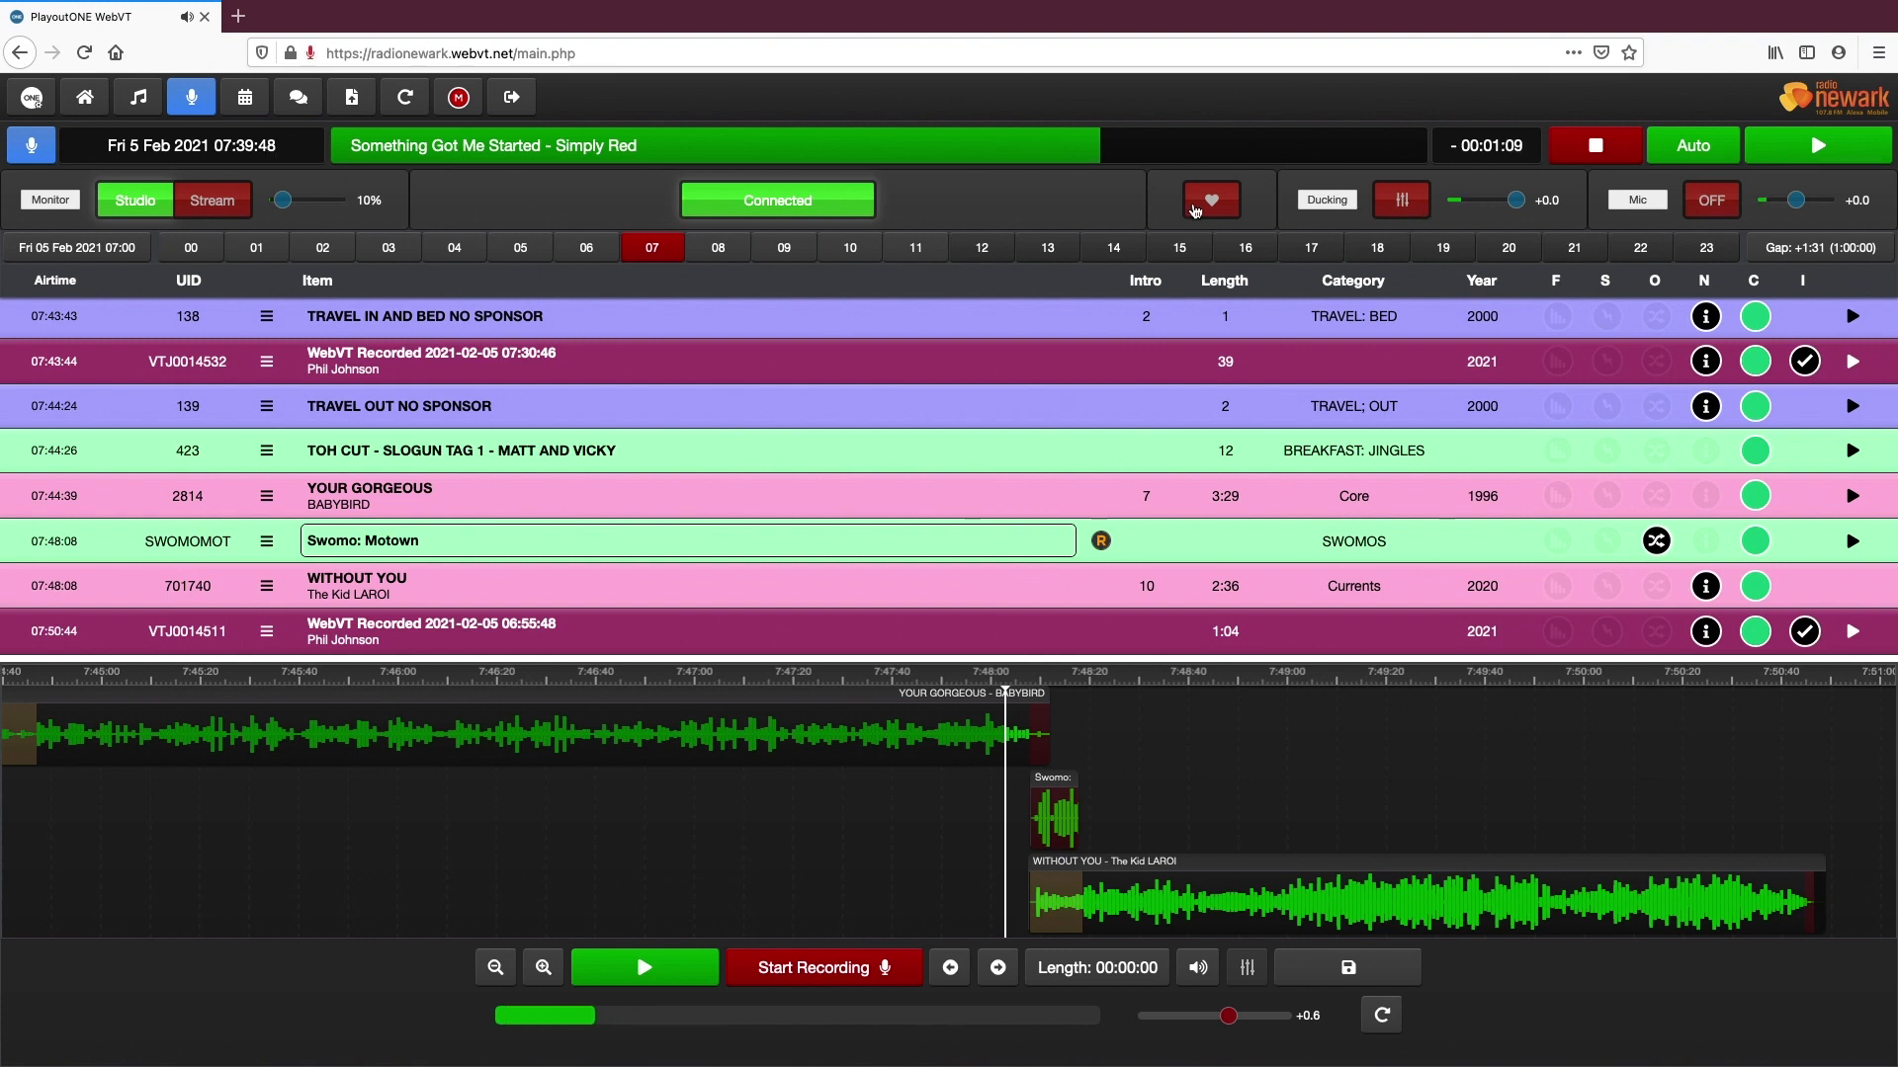
Review the LiveMIC ducking and microphone options in the Audio settings, and leave without saving
click(31, 99)
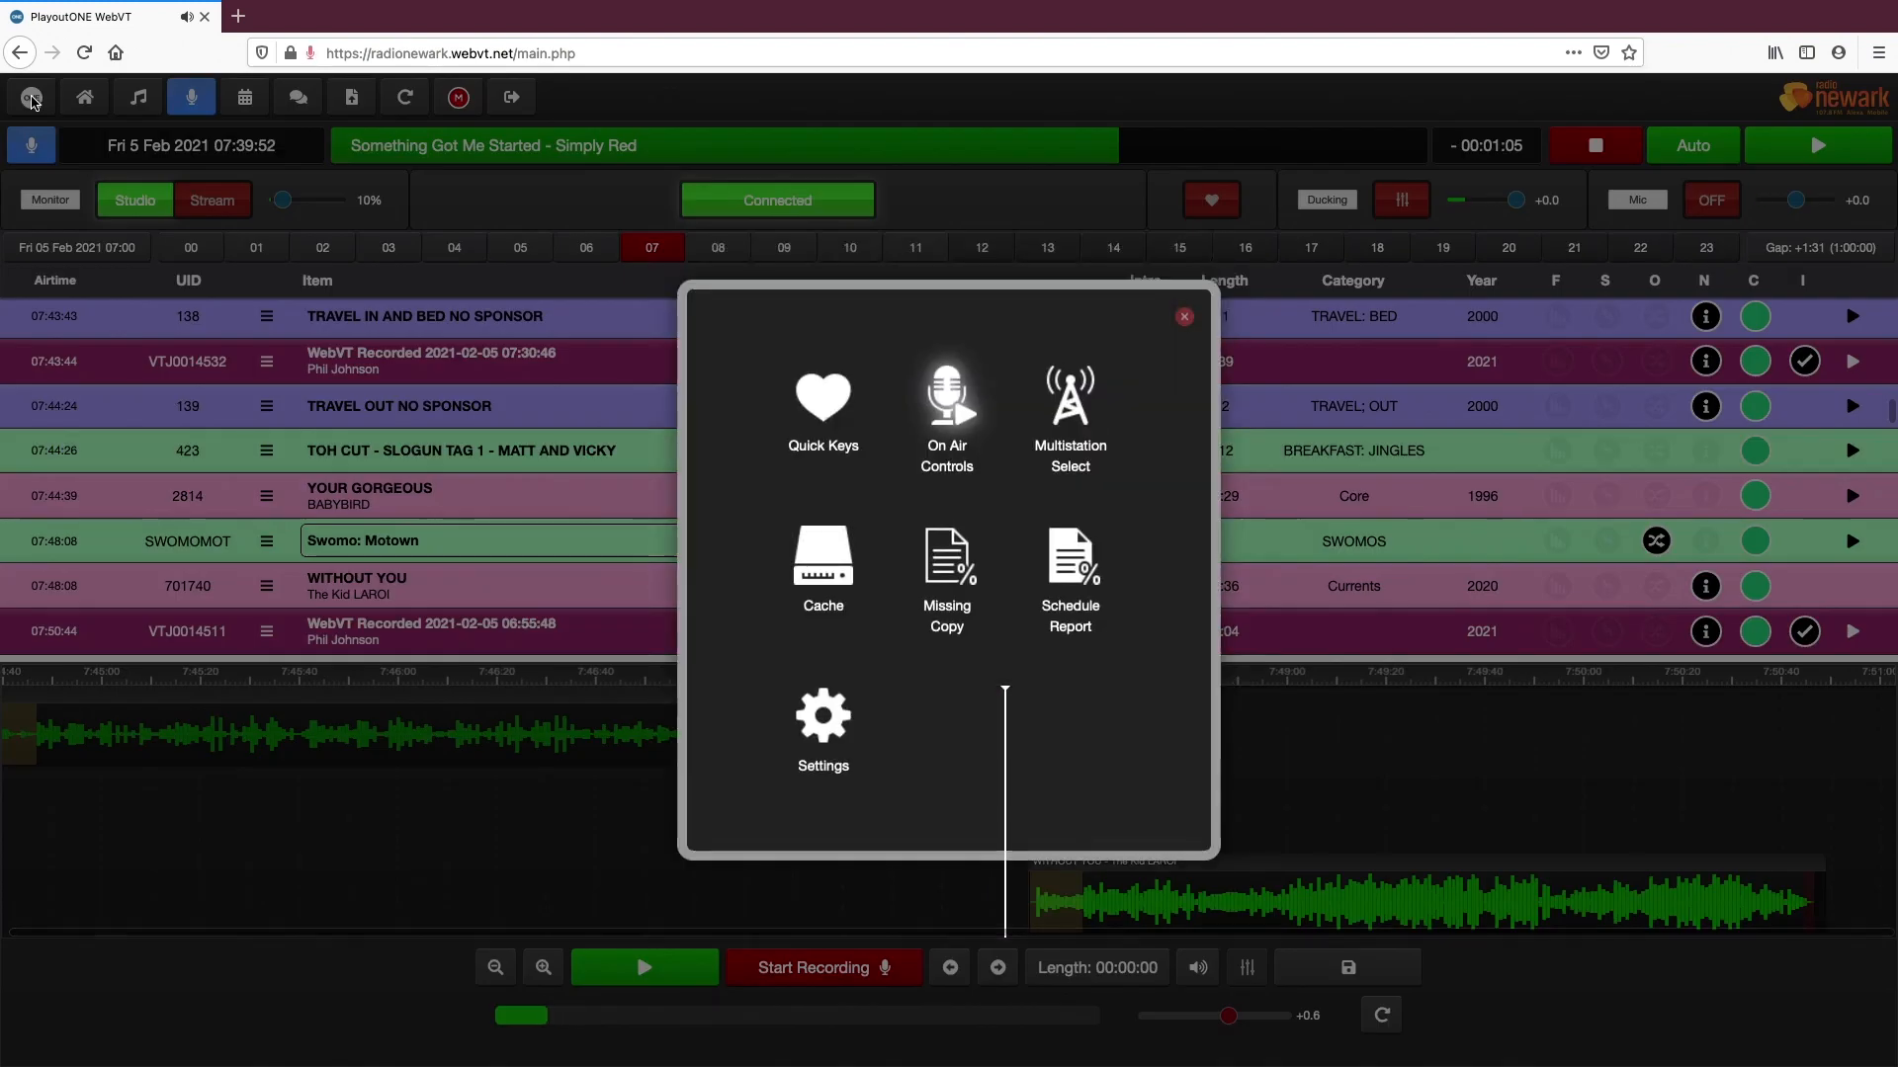
click(828, 726)
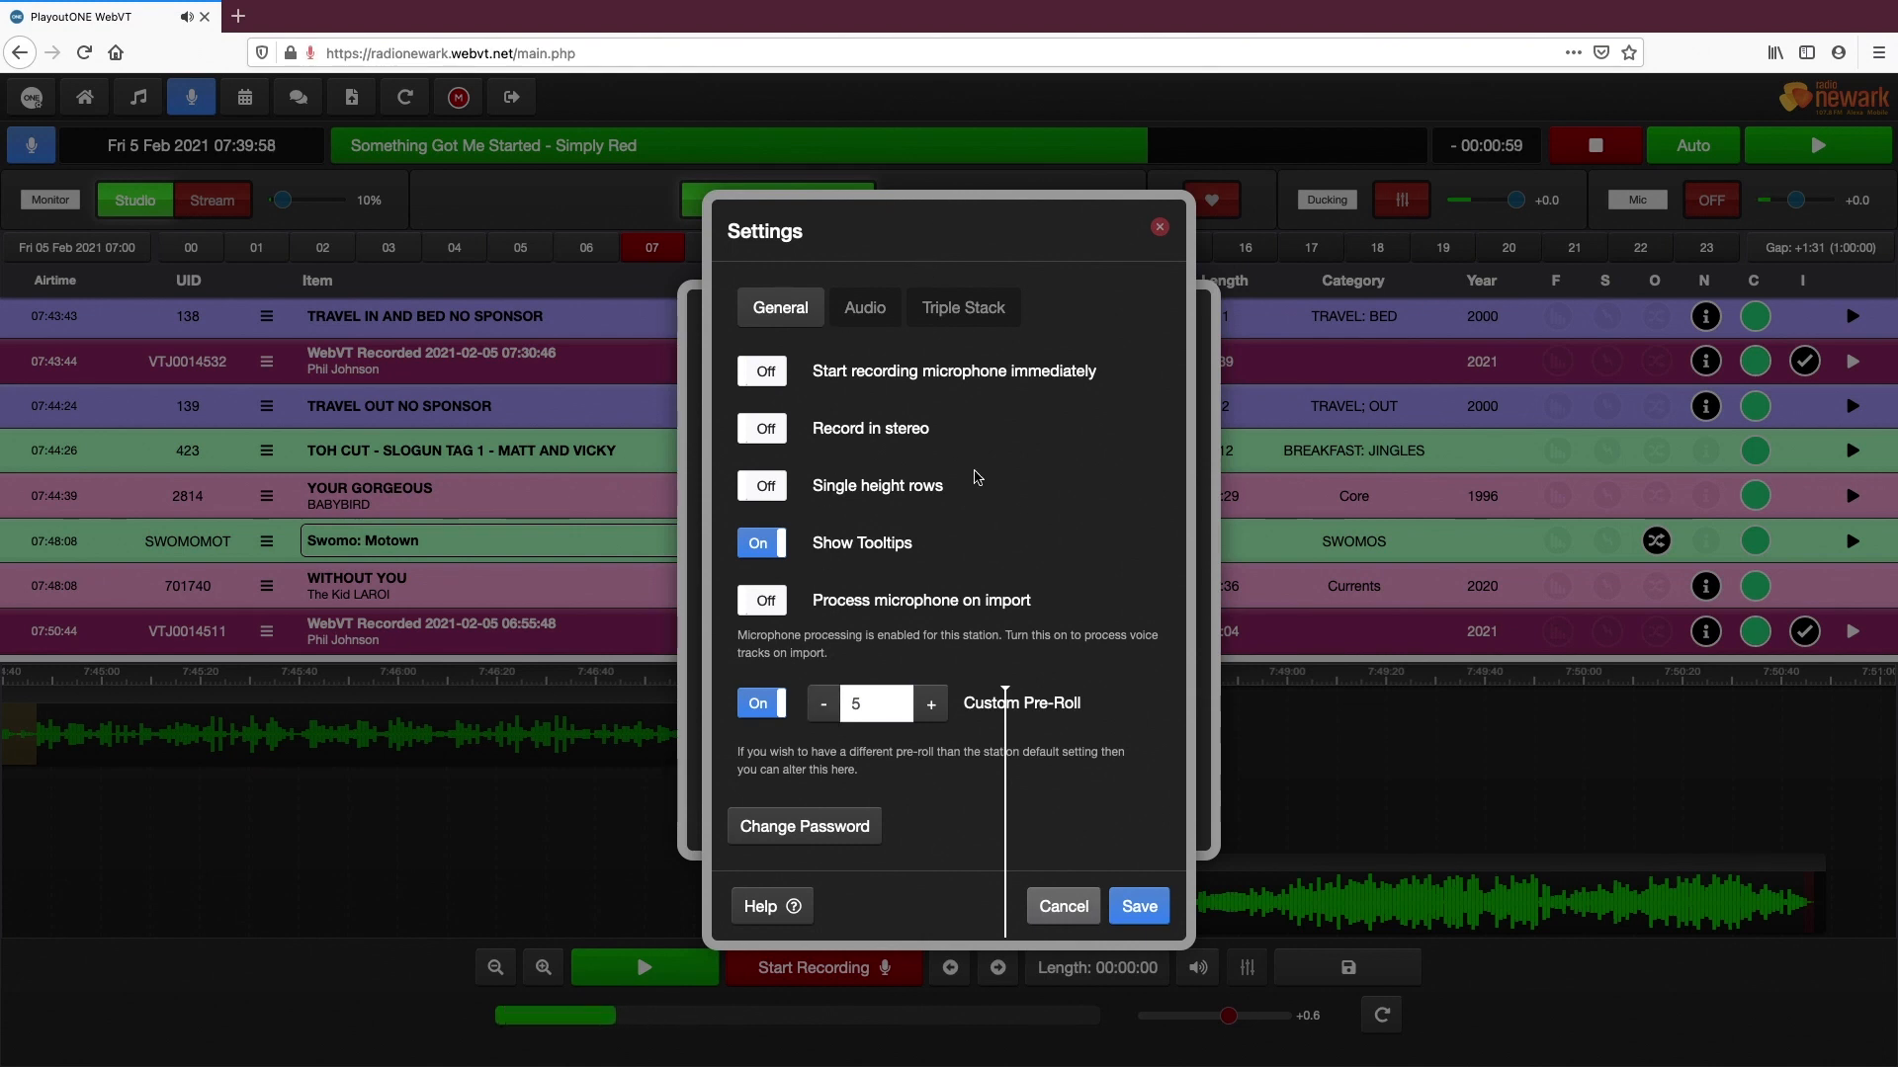
click(866, 309)
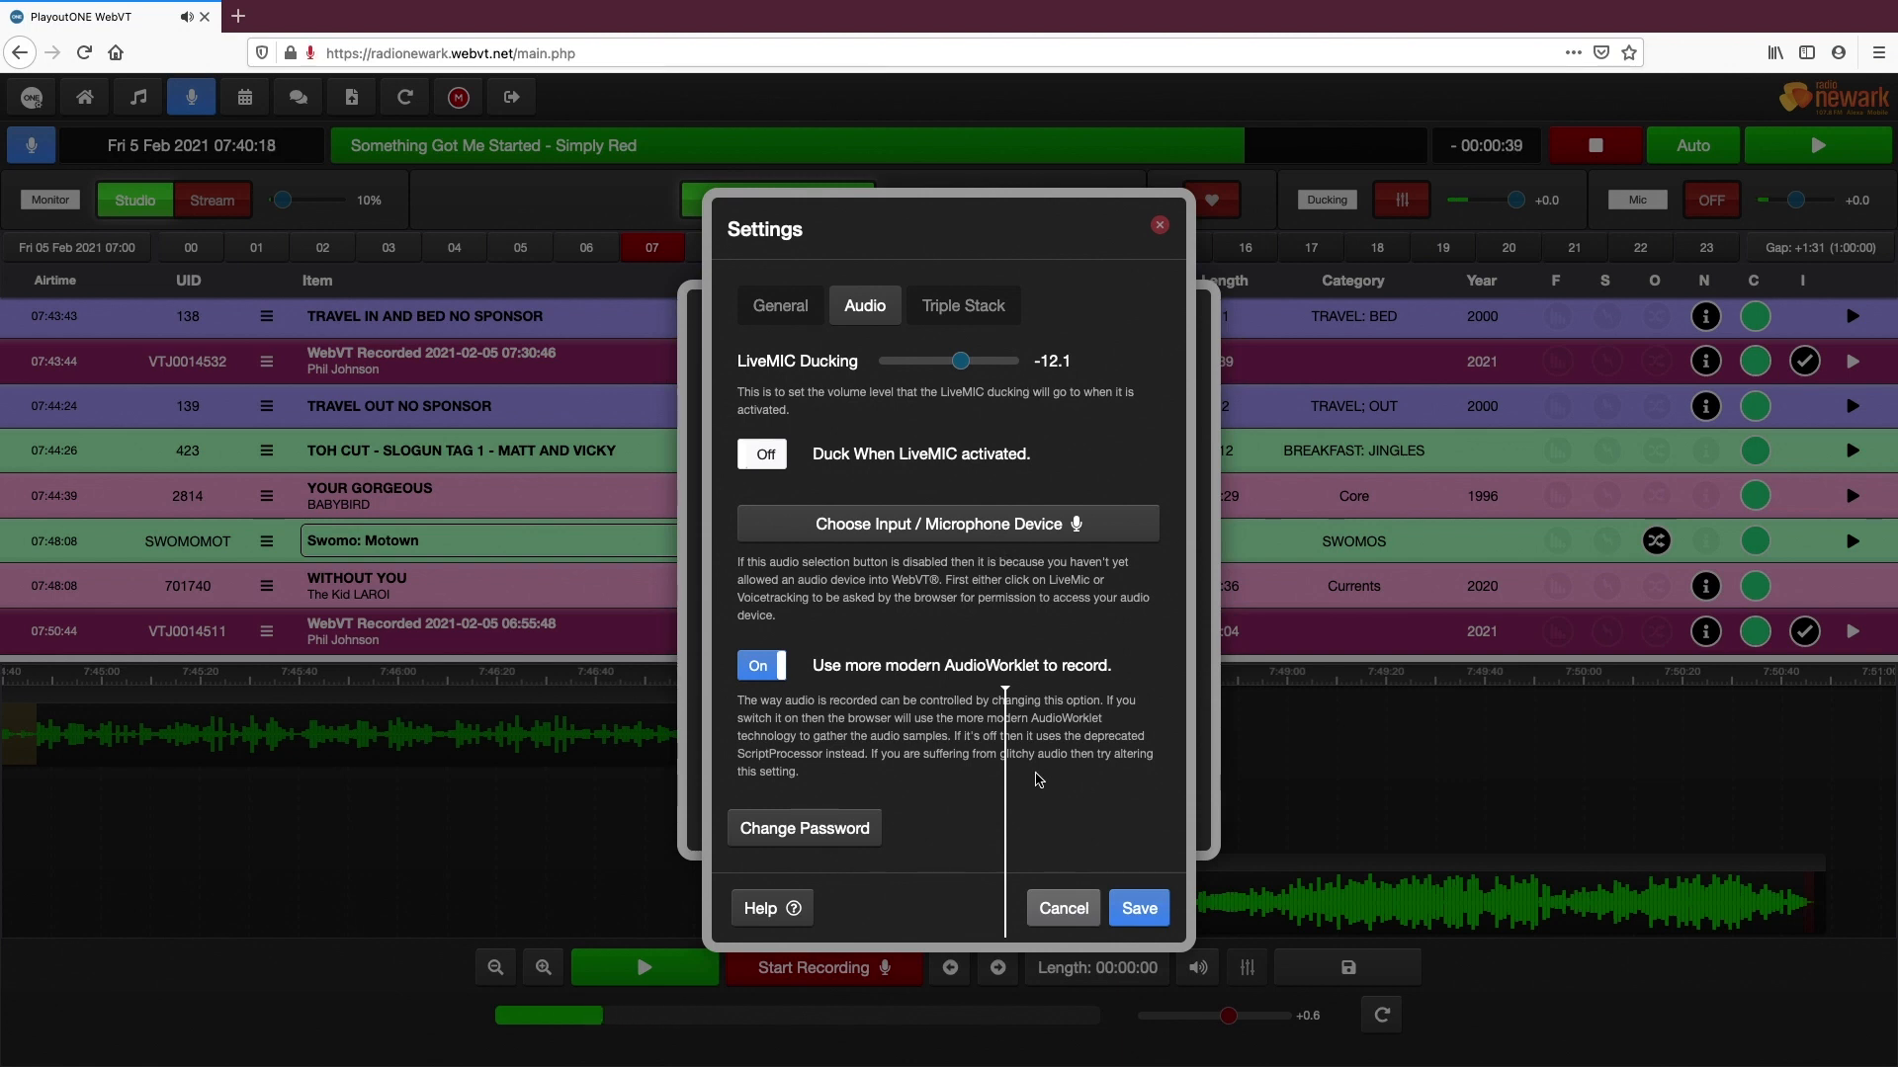
click(1063, 908)
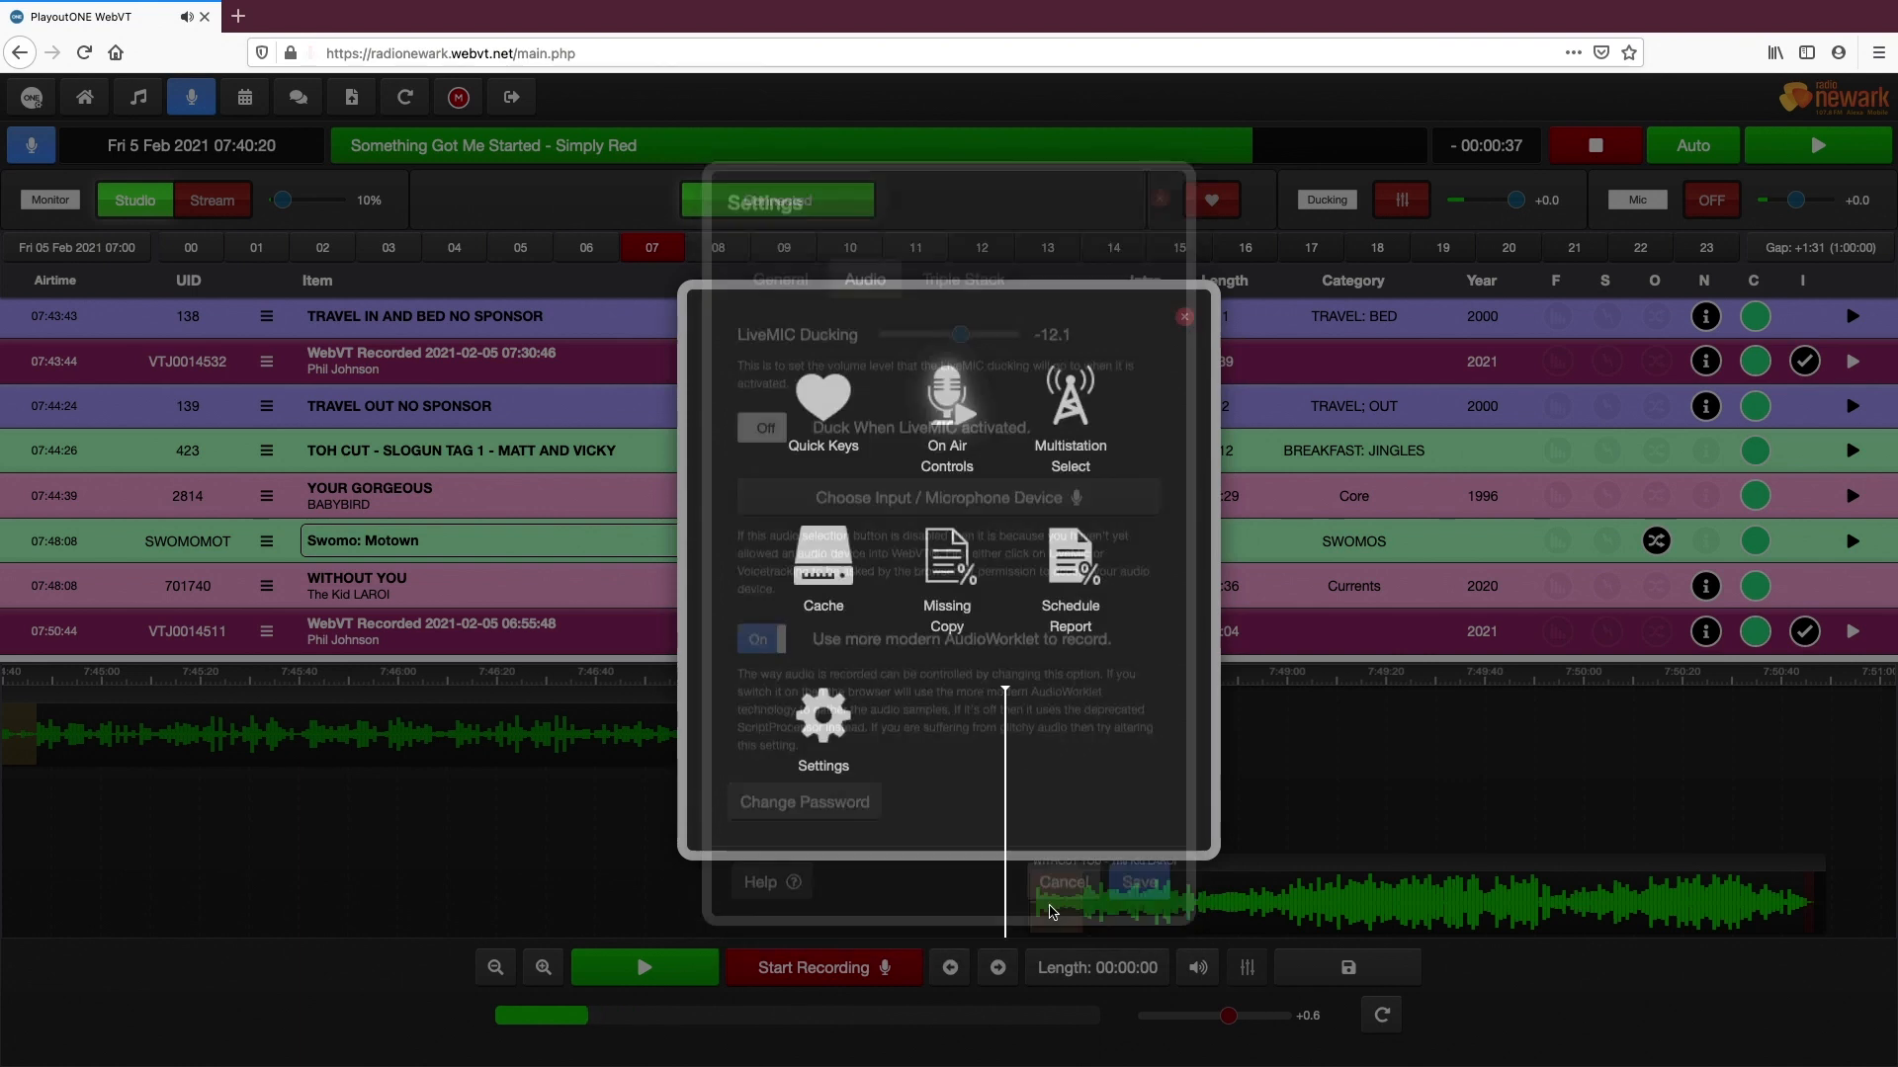
click(1185, 316)
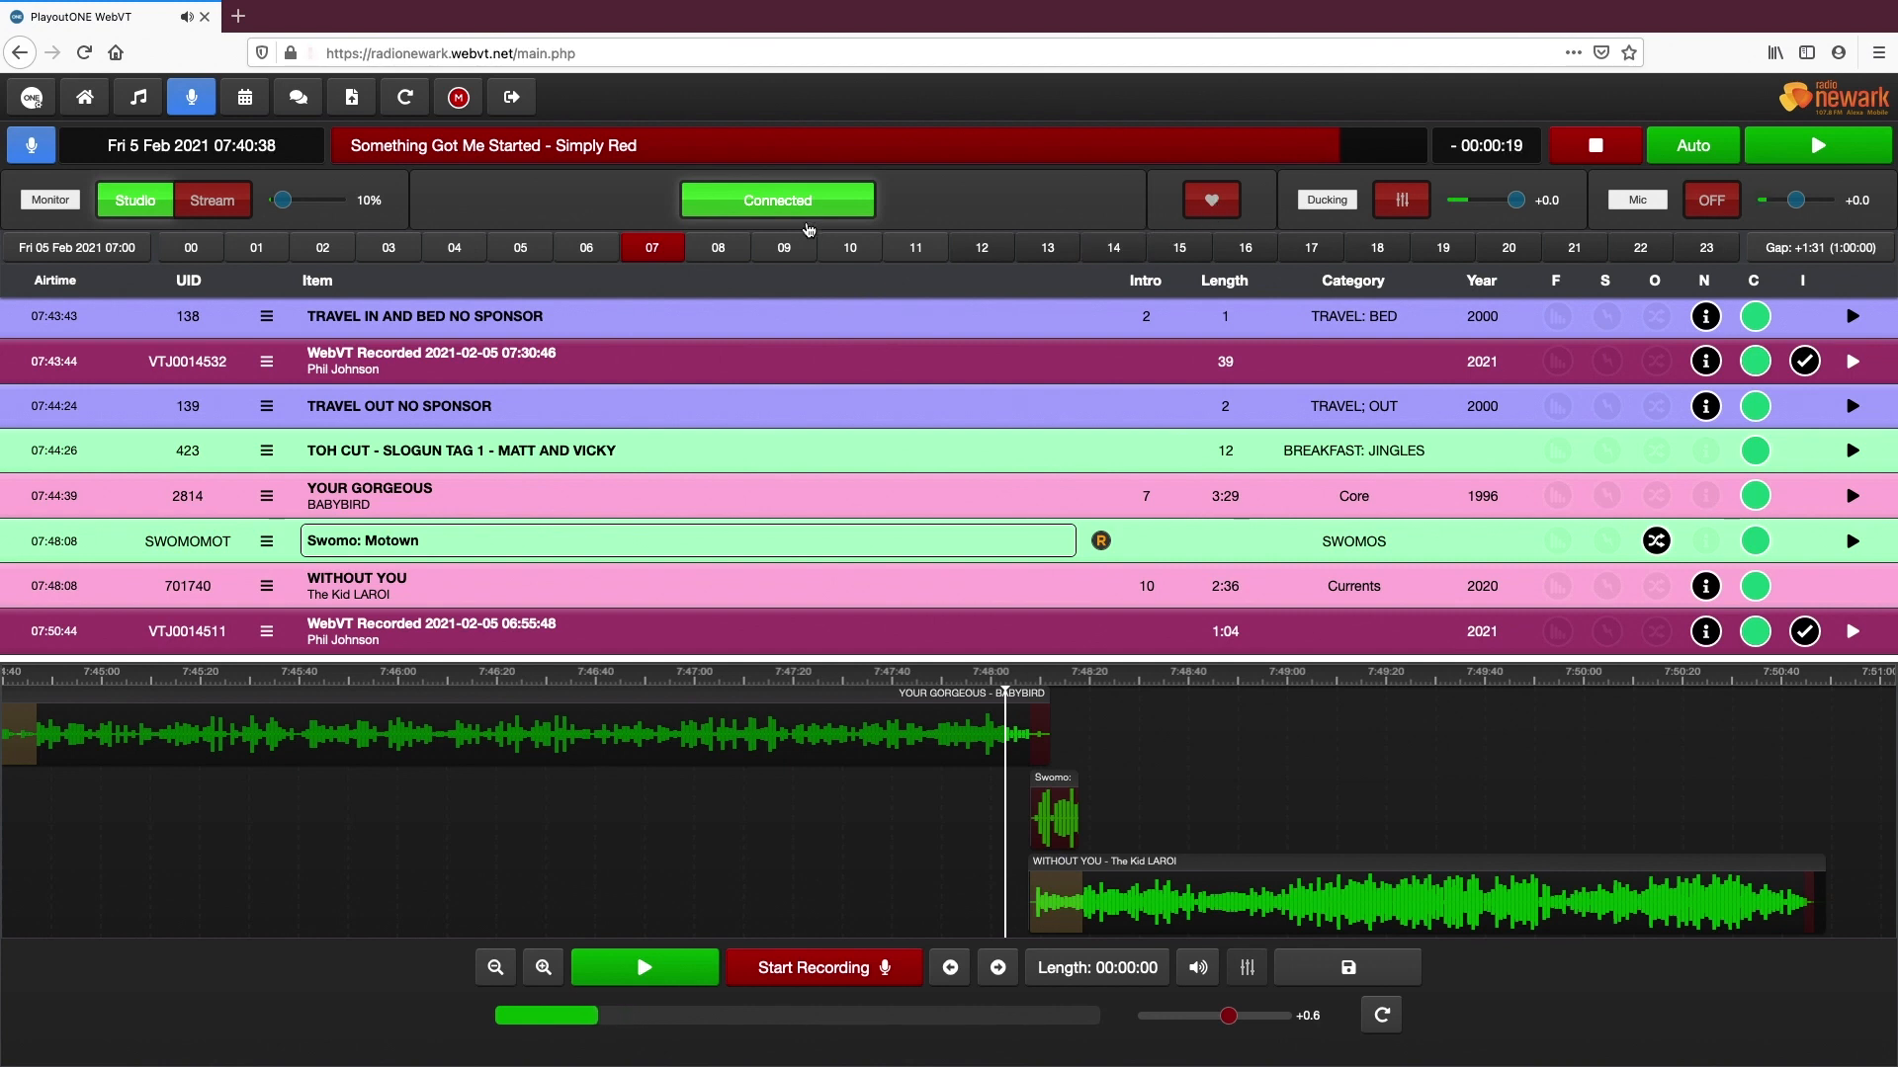
Show the audio library below the playlist and hide it again
click(139, 97)
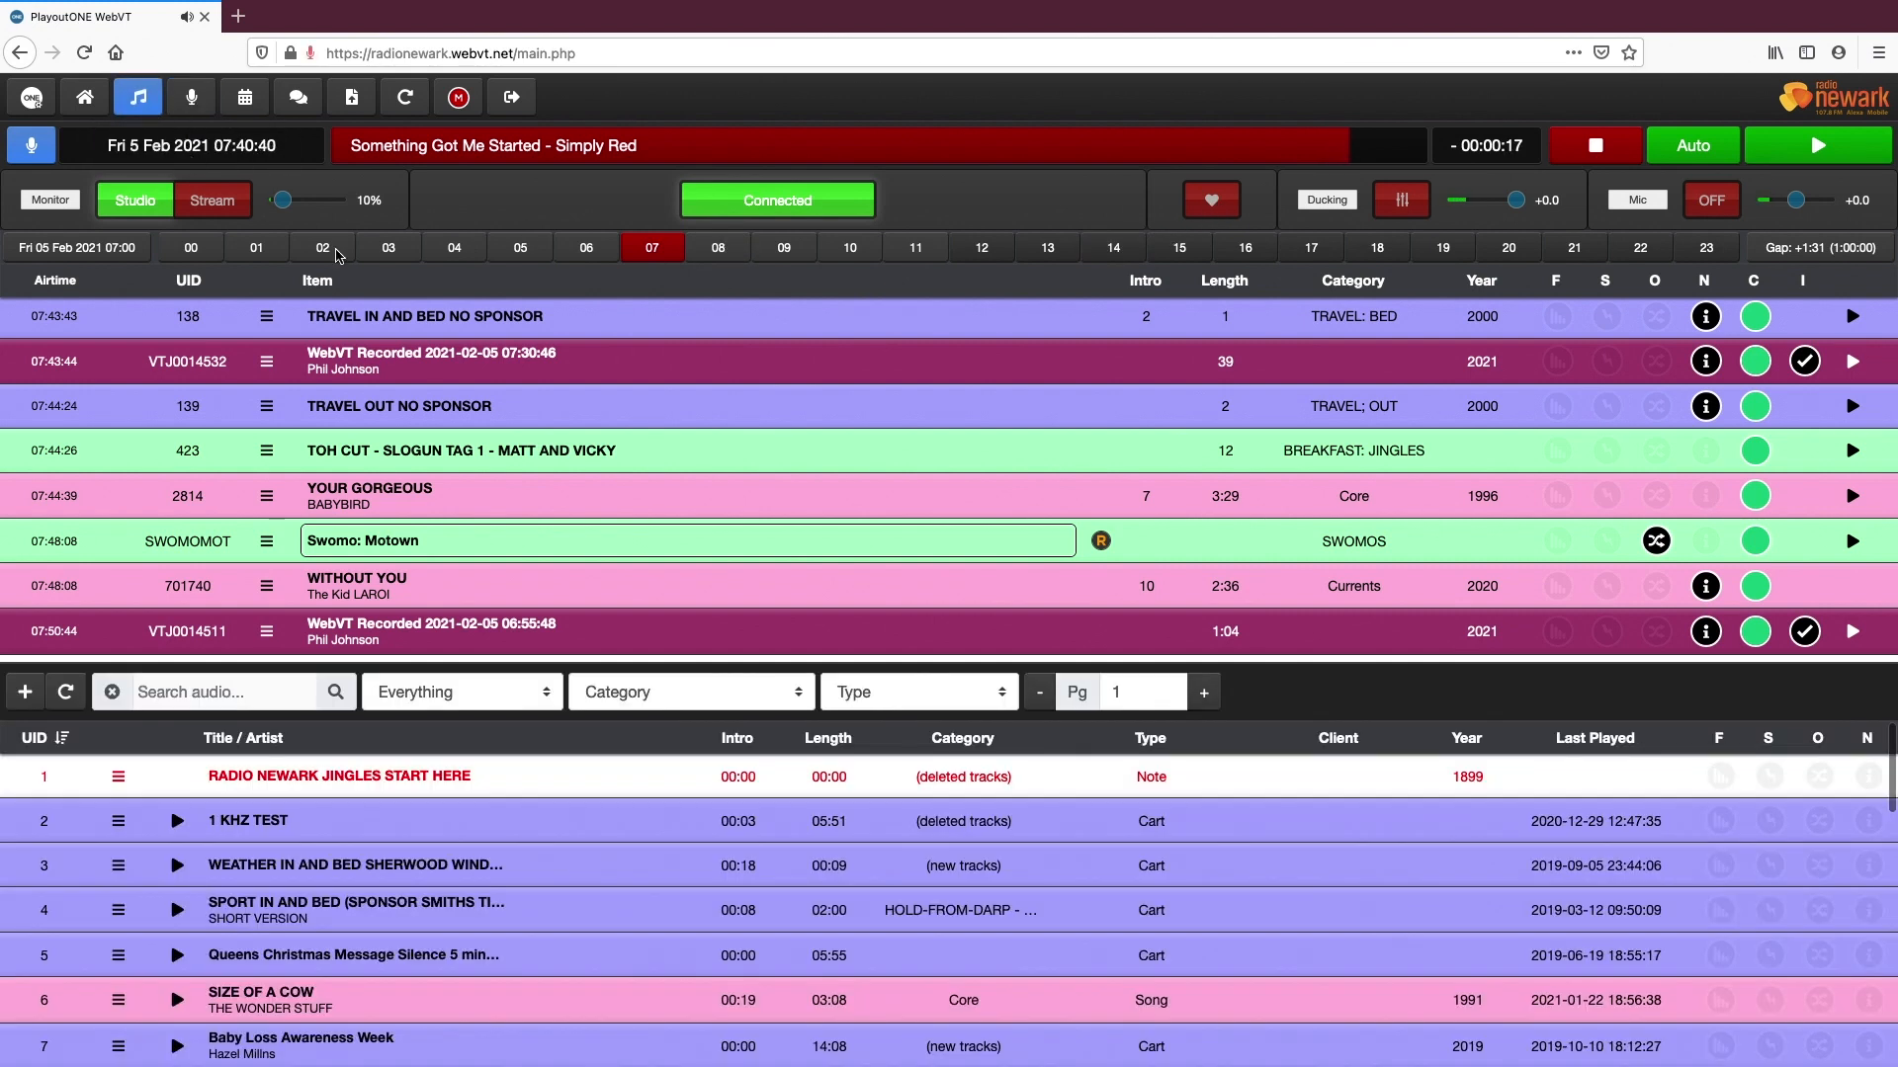
click(138, 97)
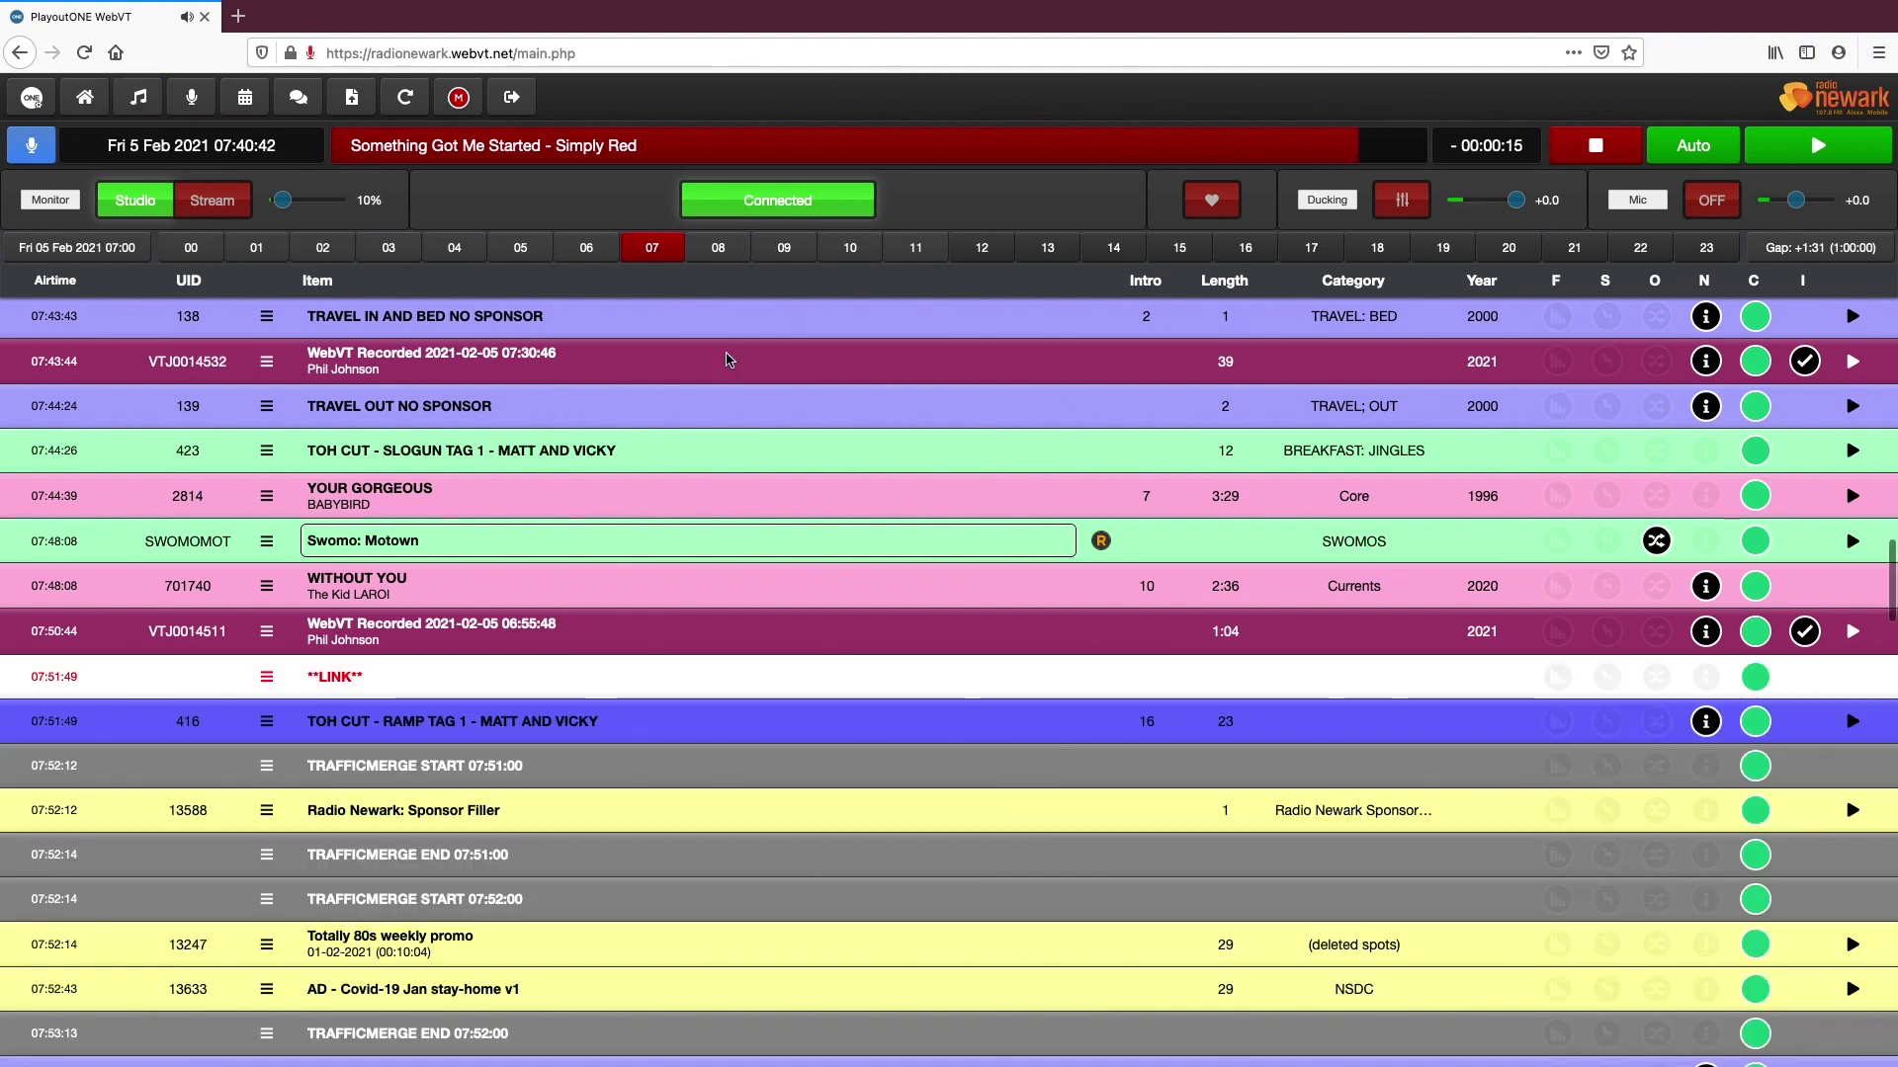
Show the quick keys beside the playlist and load the News and Sport set, followed by the Matt & Vicky set
click(1211, 199)
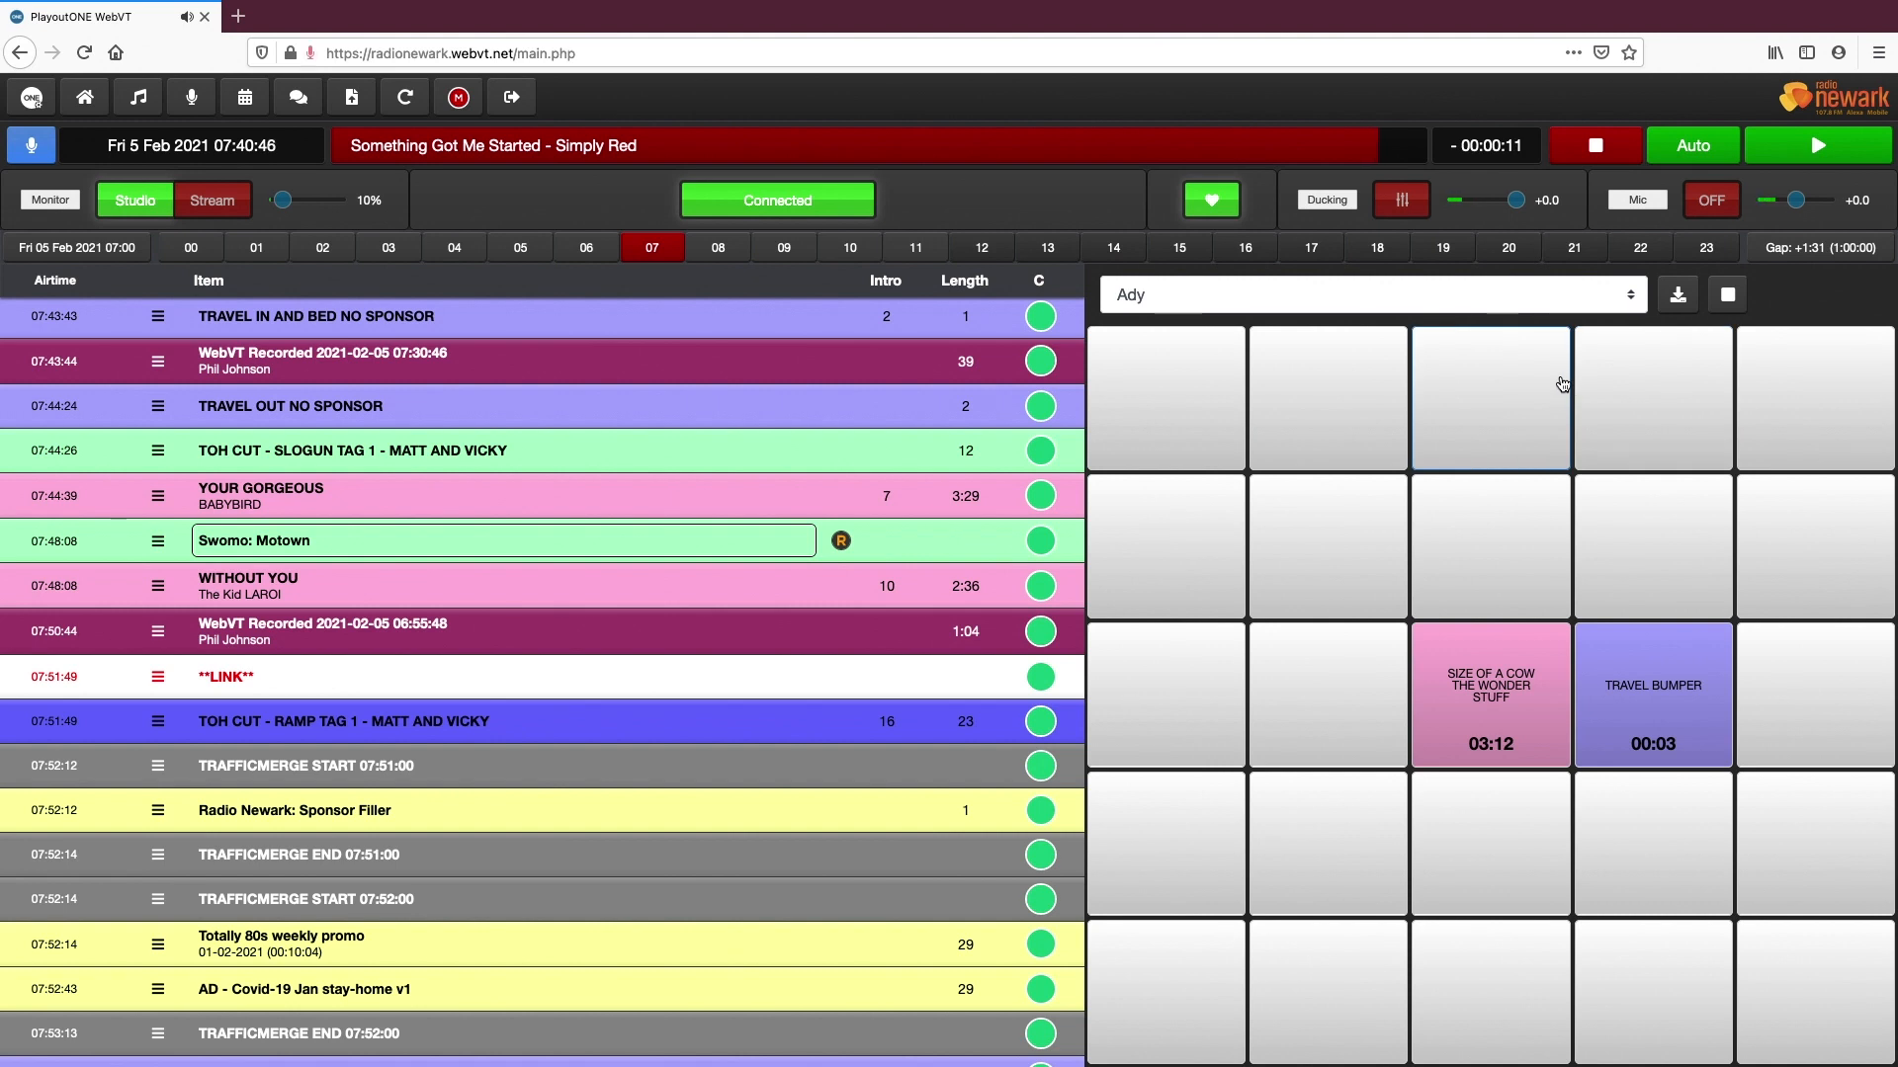
click(1631, 296)
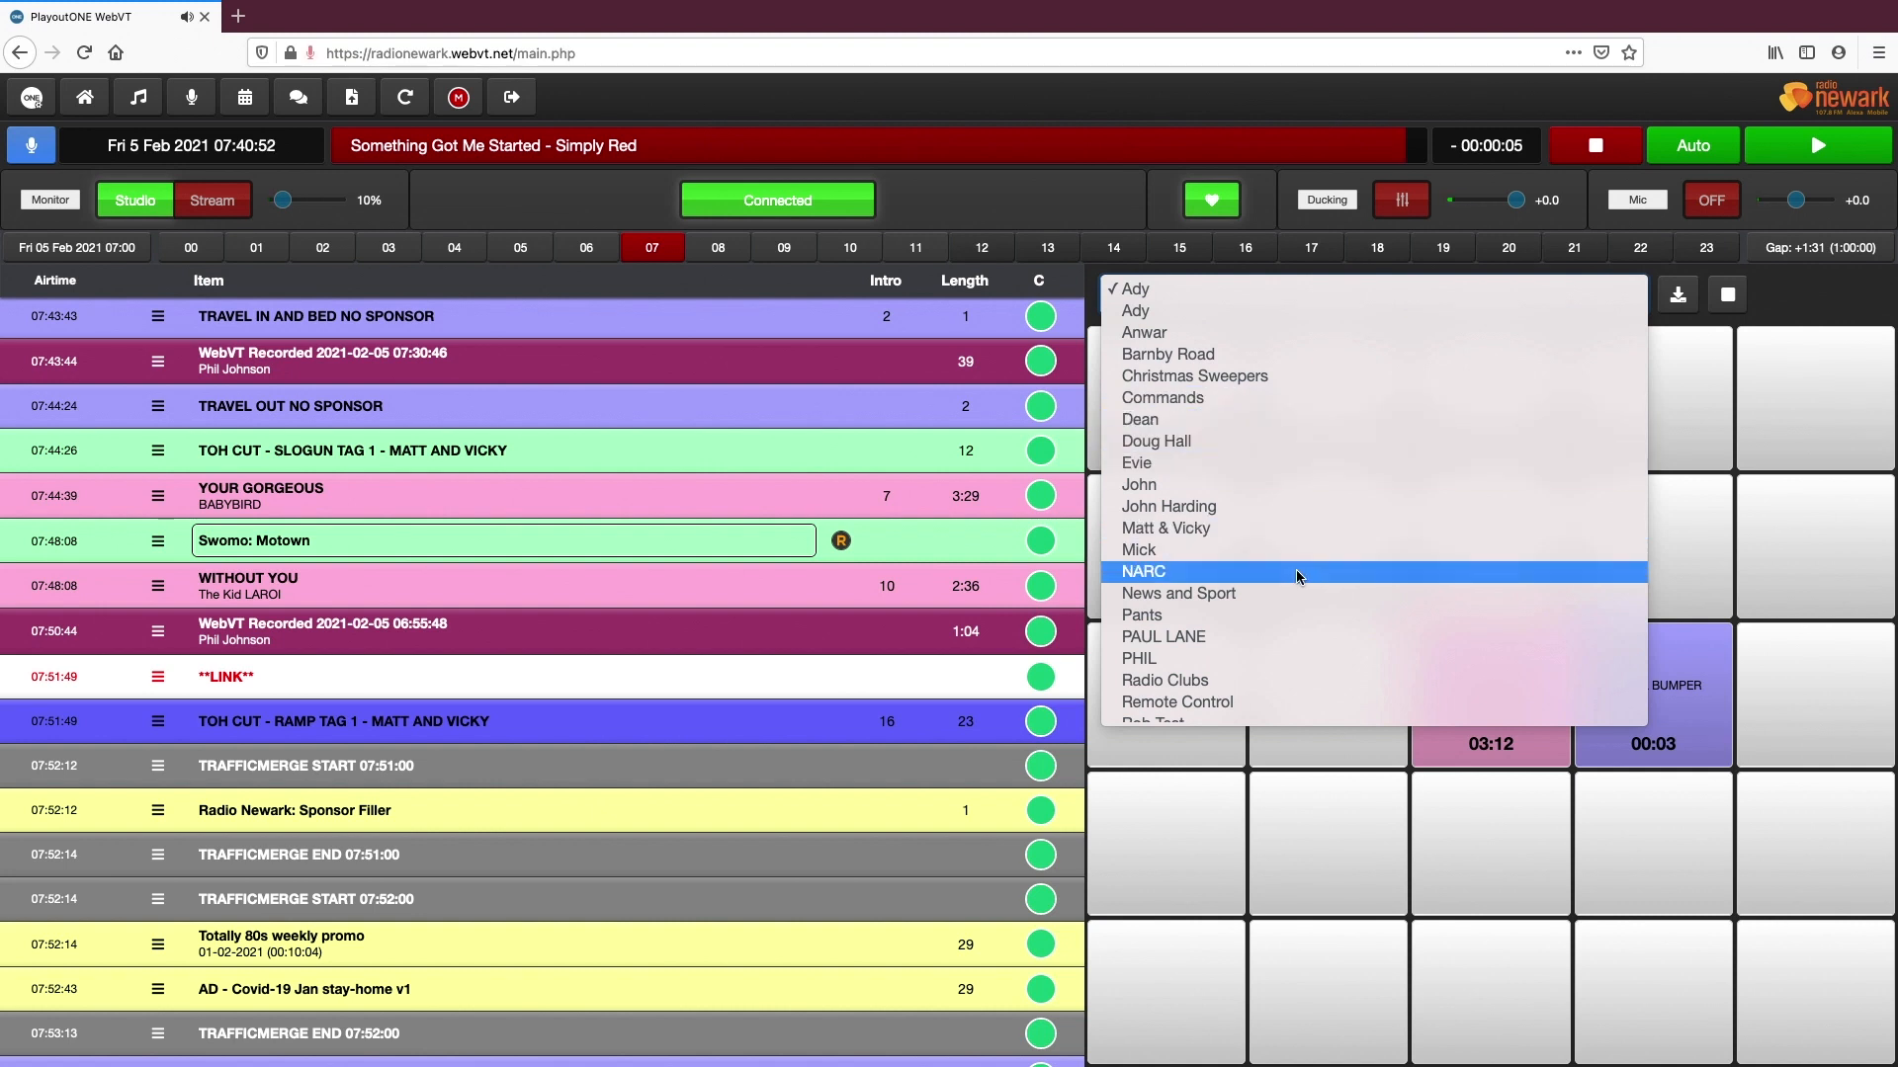
click(1248, 594)
click(1581, 296)
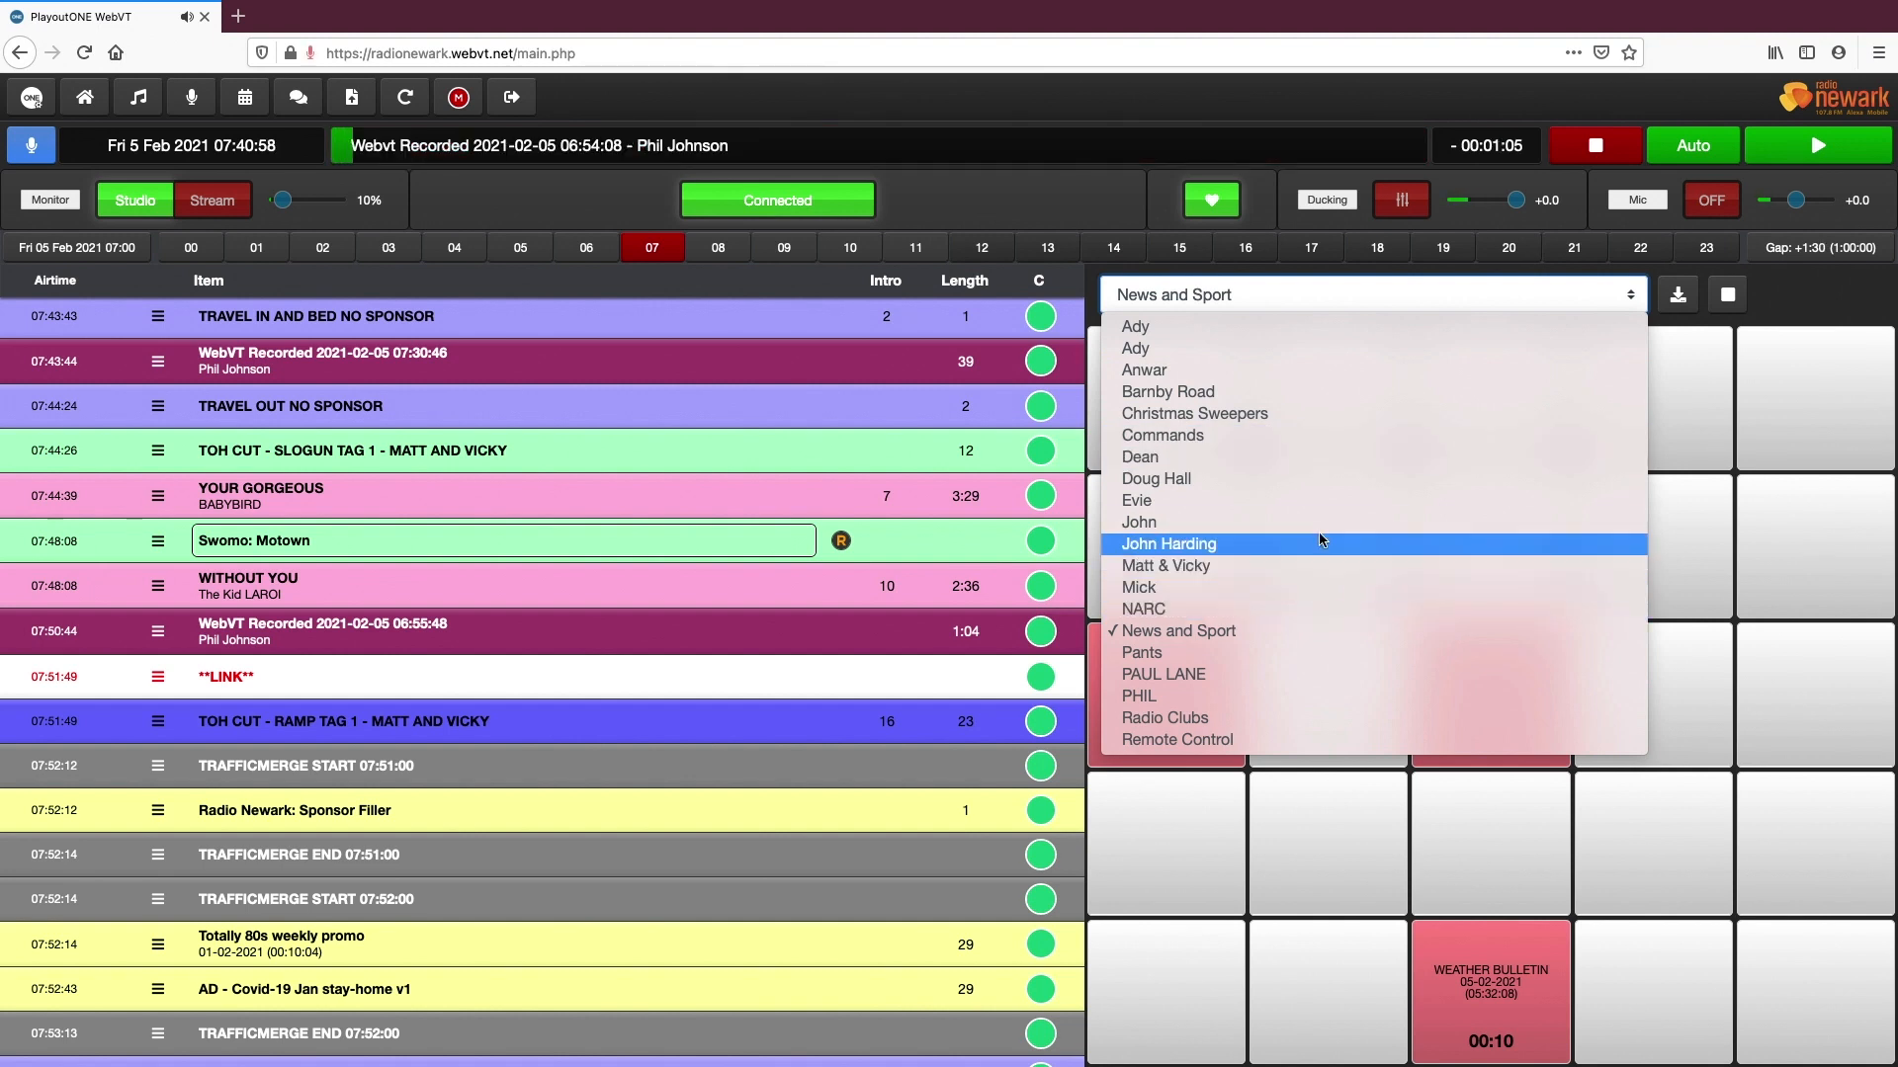
click(1315, 563)
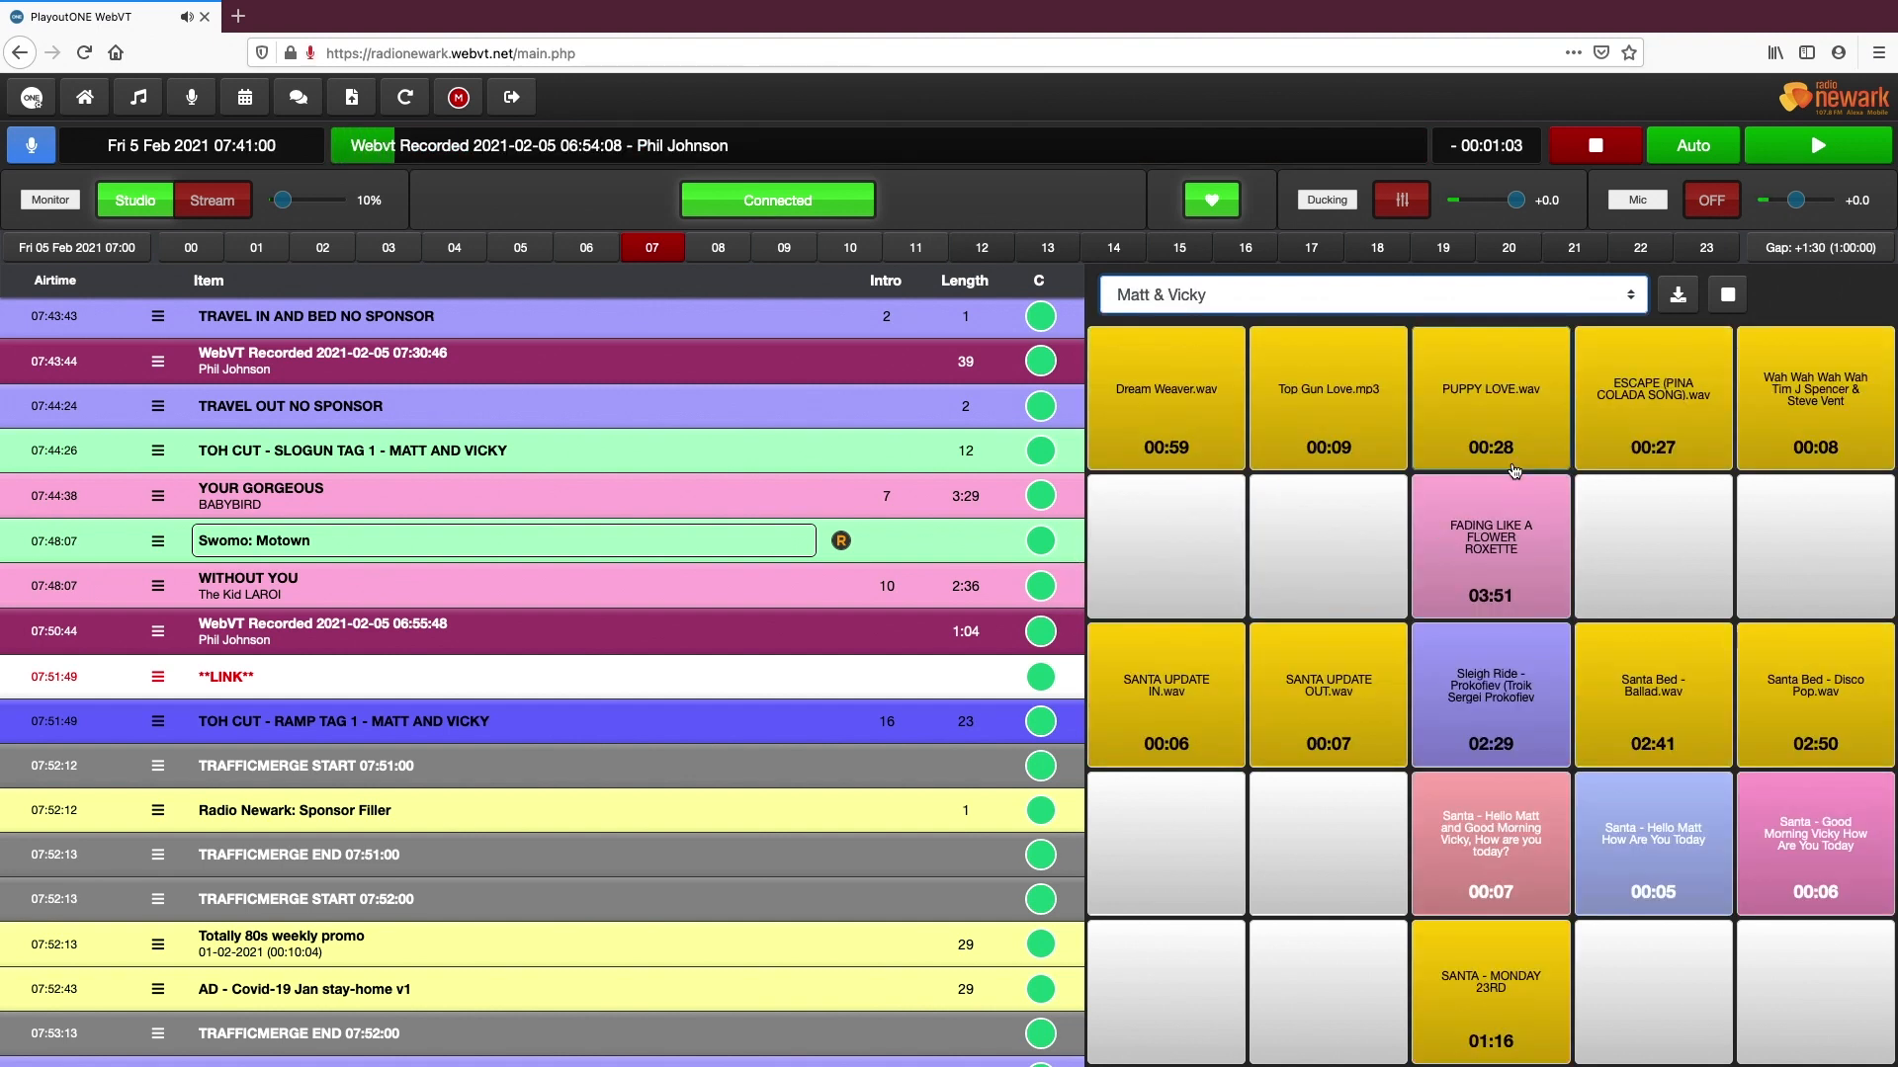
Lower the Studio monitor volume to 0% and hide the quick keys
drag(282, 201, 264, 203)
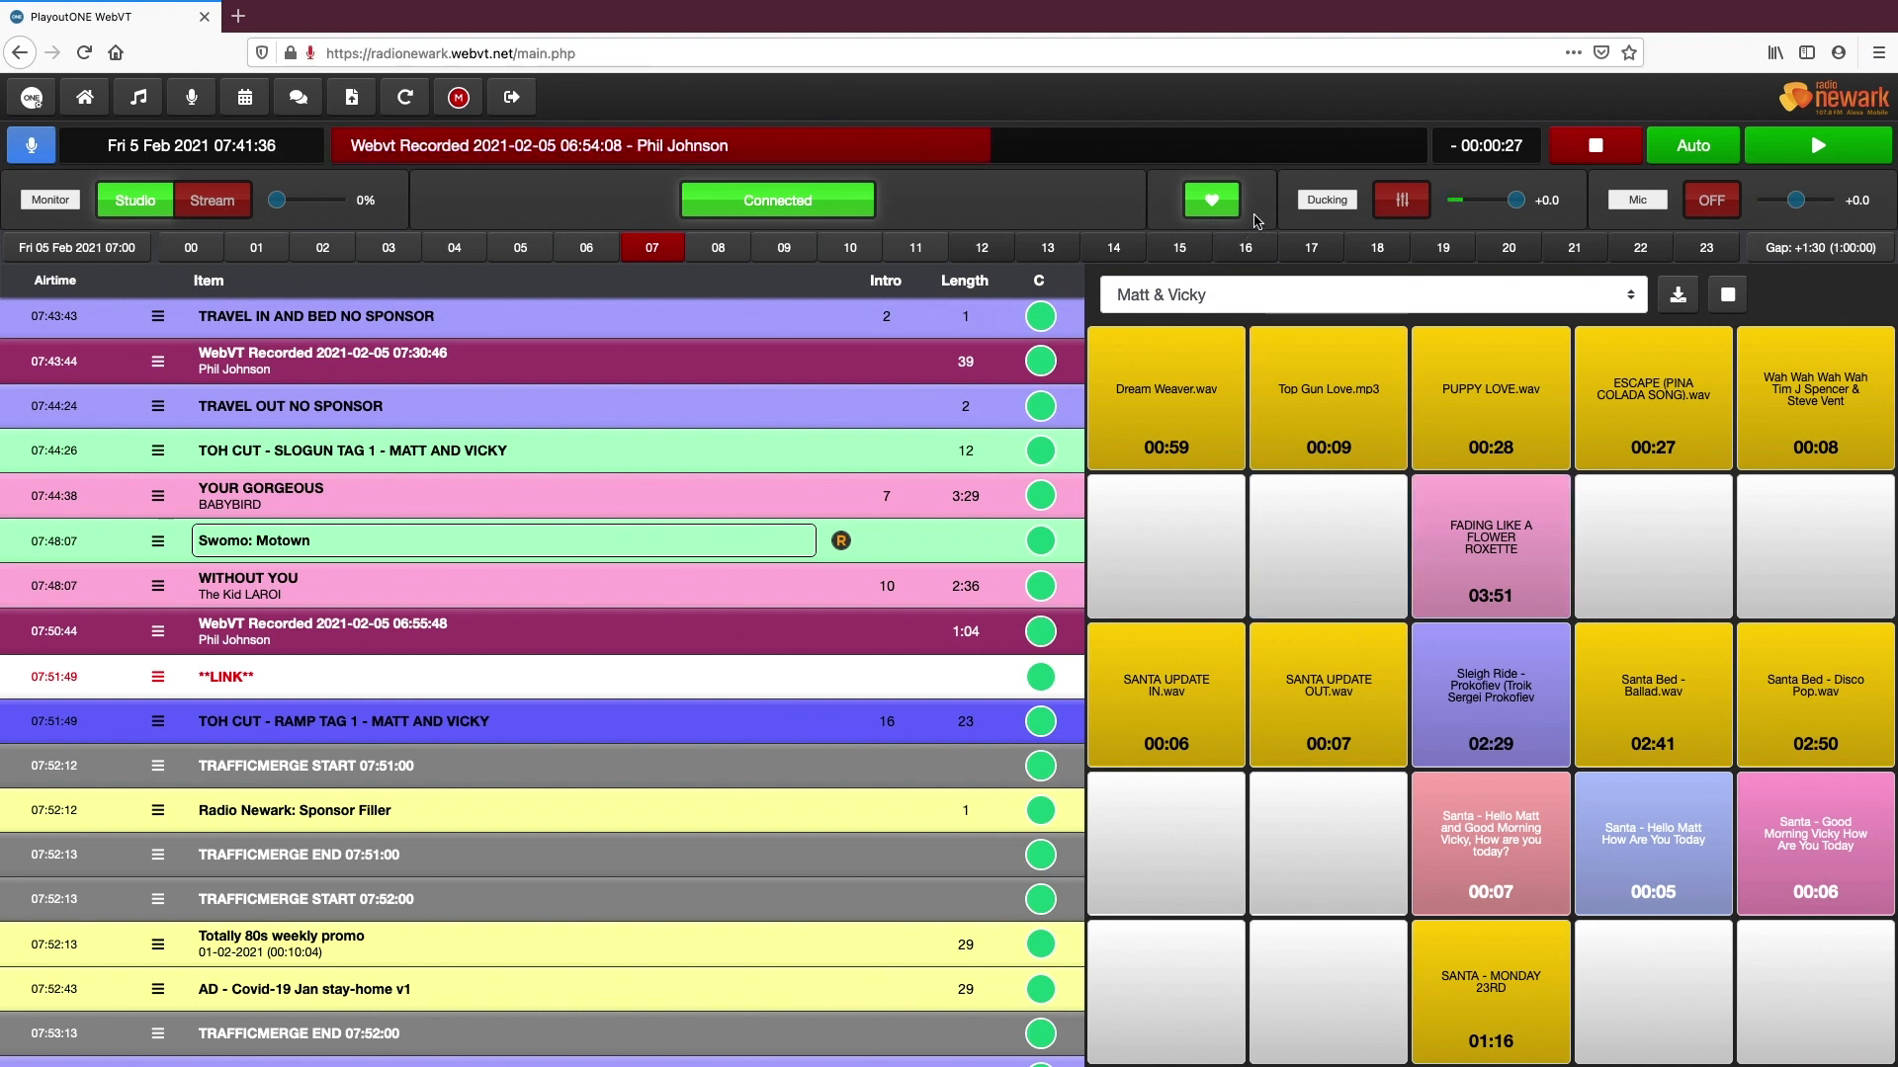
click(1216, 205)
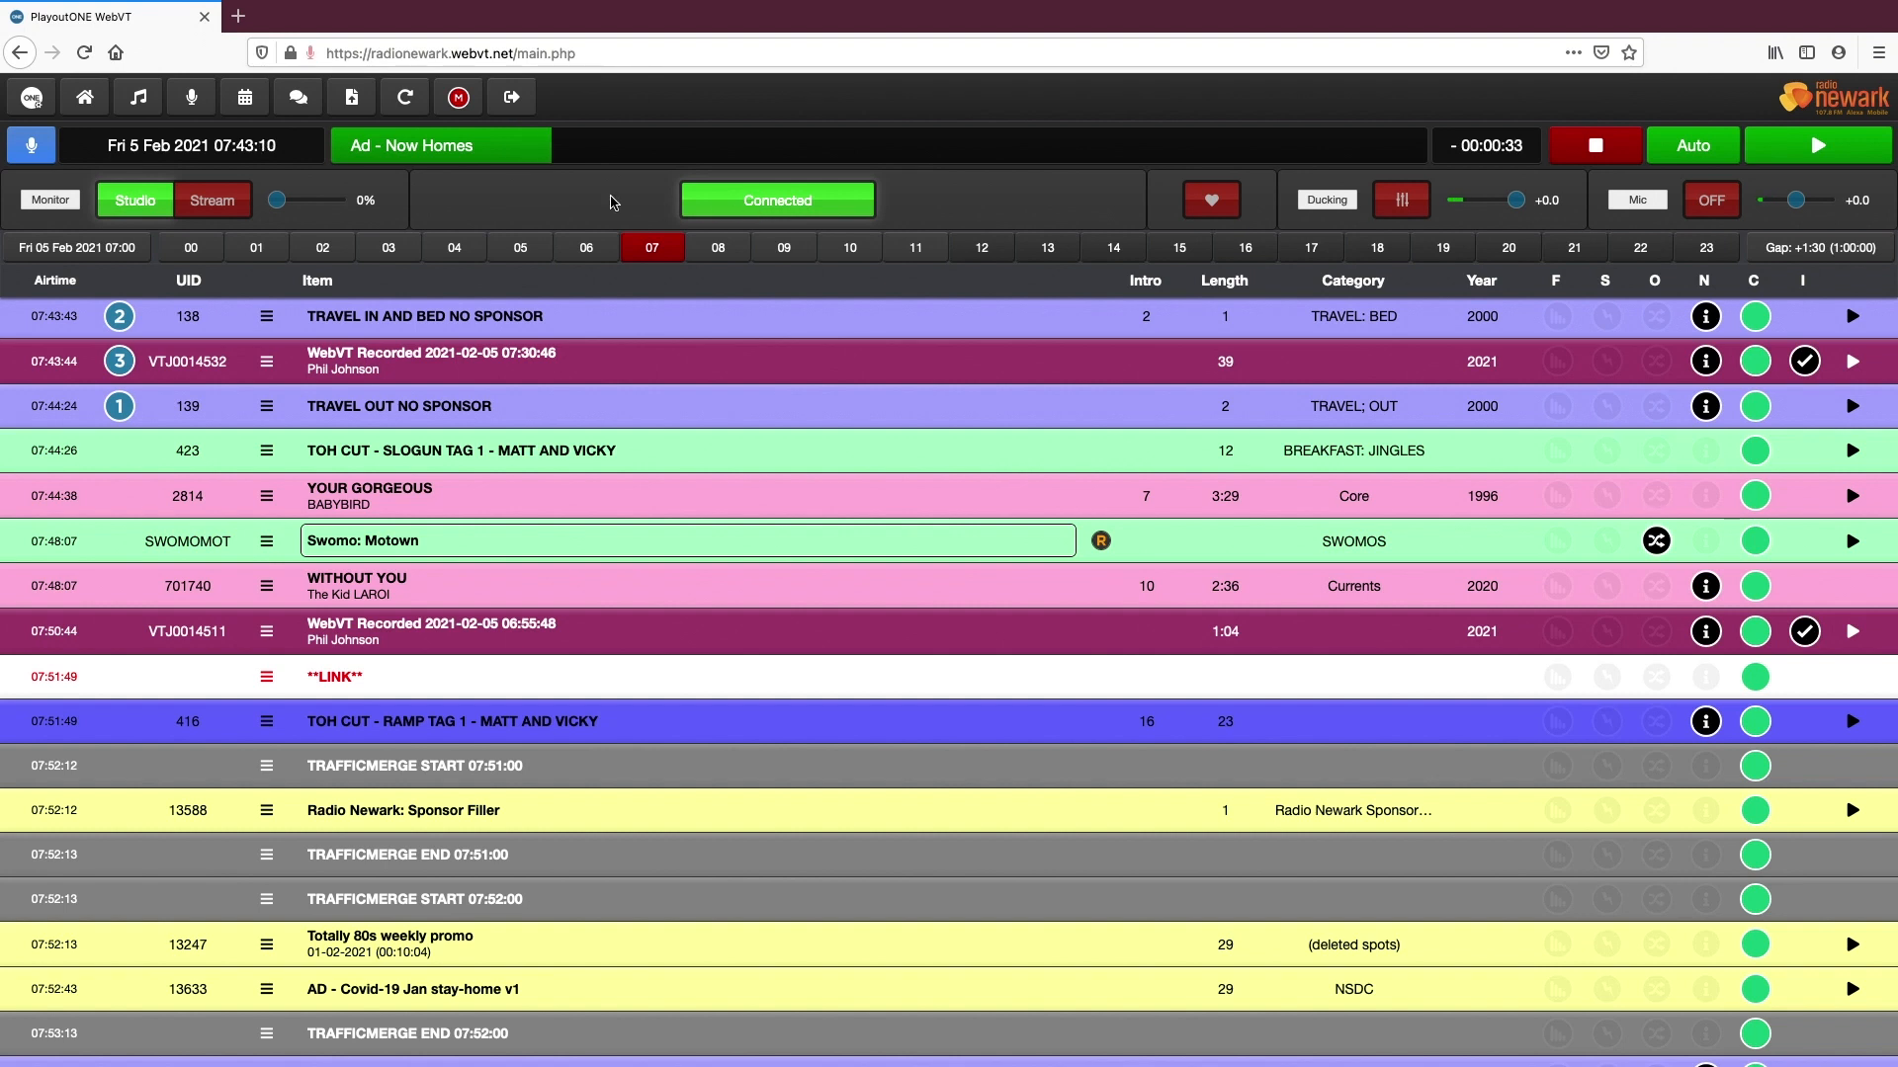
Disconnect LiveMIC from the studio
click(717, 205)
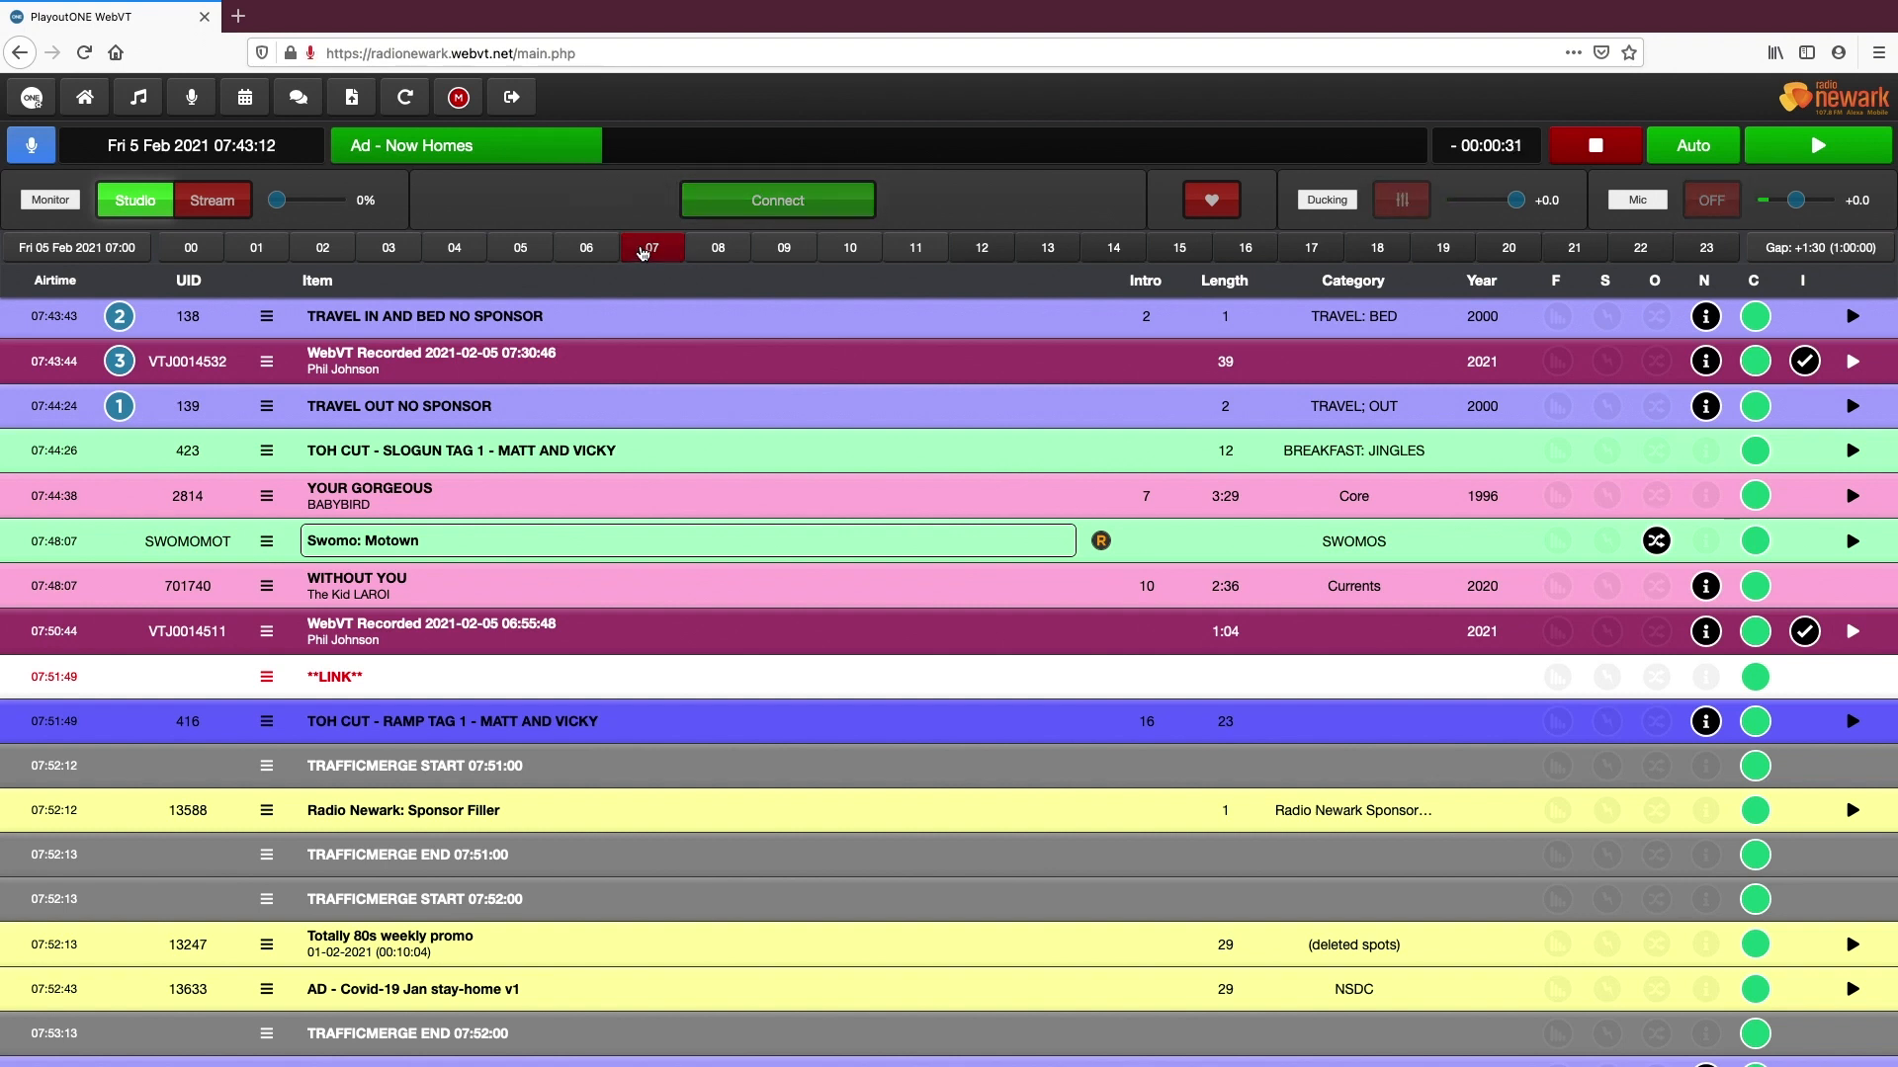